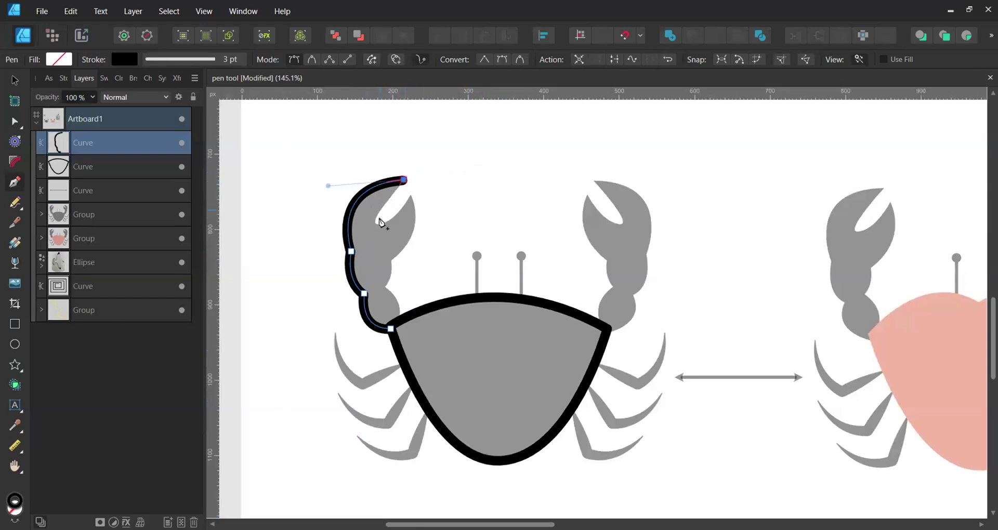
Continue tracing the crab's claw with a curved segment into the pincer notch, and adjust the leg curve's stroke pressure profile
left_click_drag(376, 223, 381, 243)
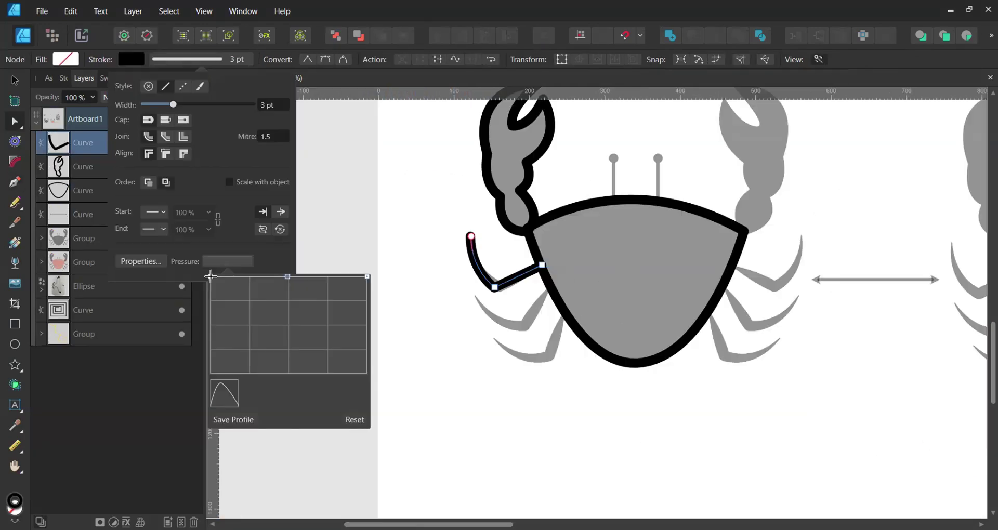
left_click_drag(290, 312, 289, 285)
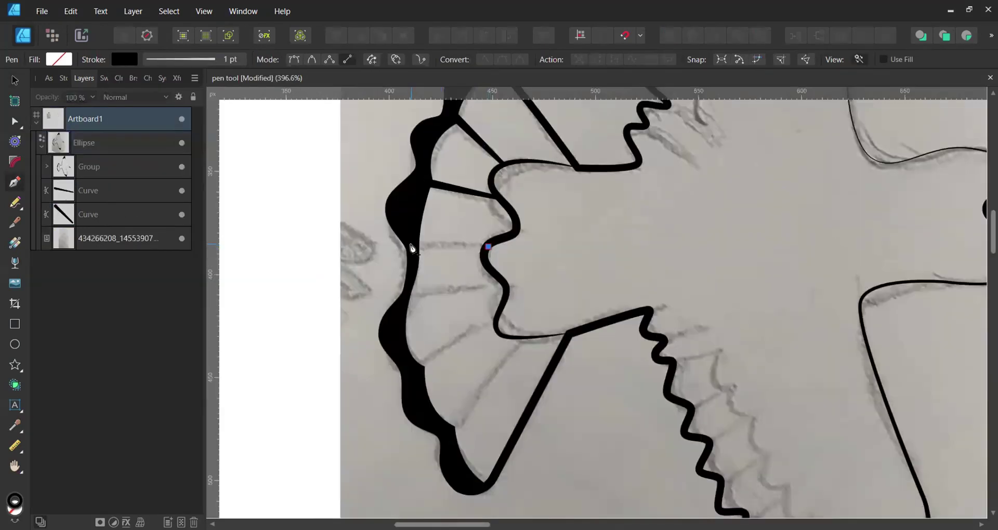
Draw straight lines across the bird's tail to trace the sketched feather divisions
left_click(411, 245)
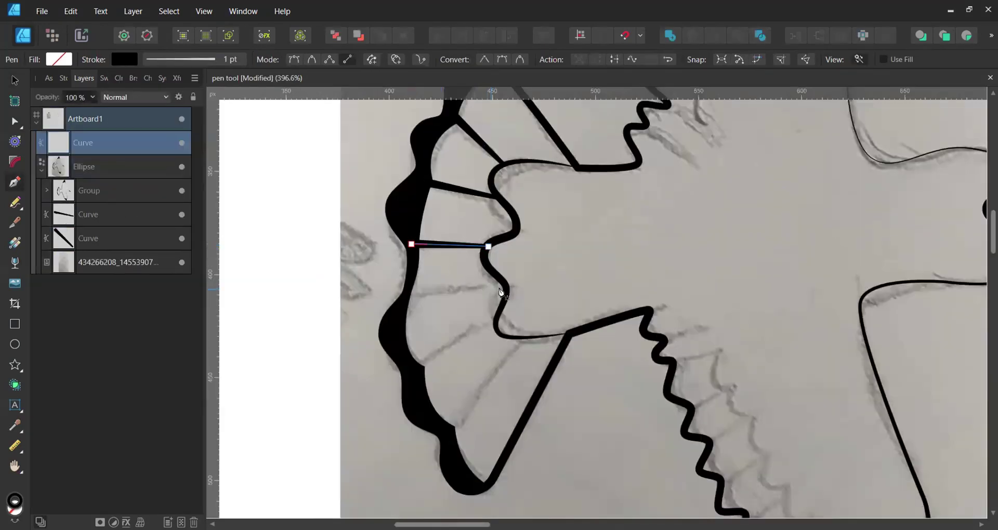
left_click(407, 295)
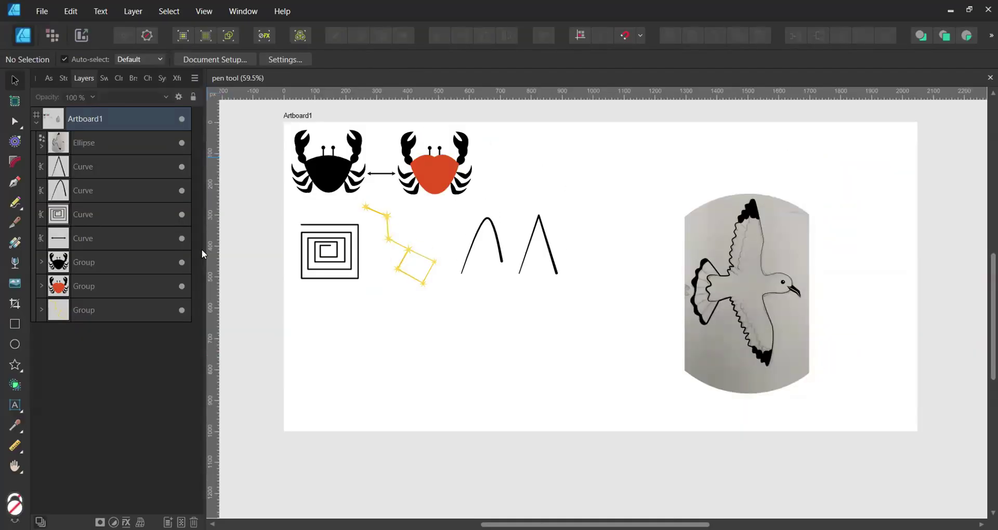
Draw an open path of six straight segments with the Pen tool in the empty area below the artwork, using a 4 pt black stroke
key("p")
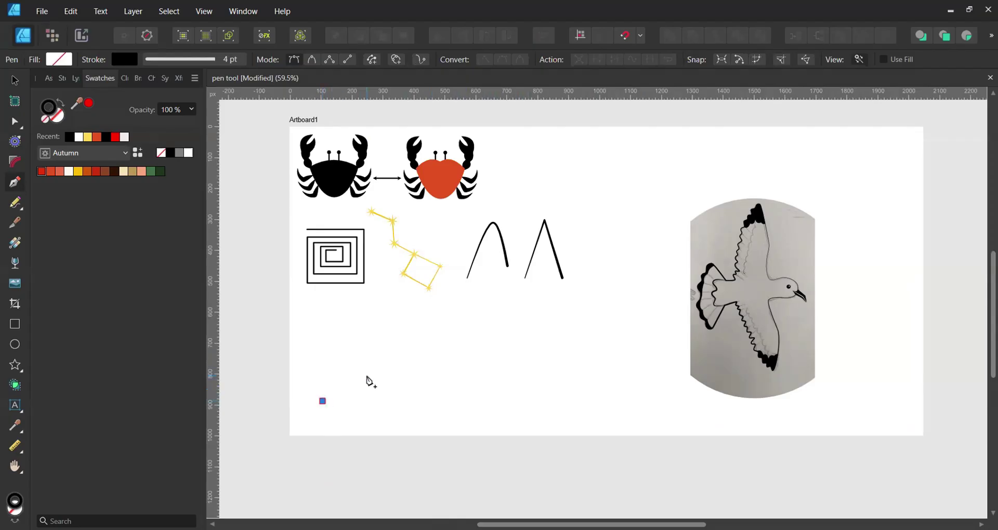
left_click(367, 375)
left_click(420, 350)
left_click(498, 338)
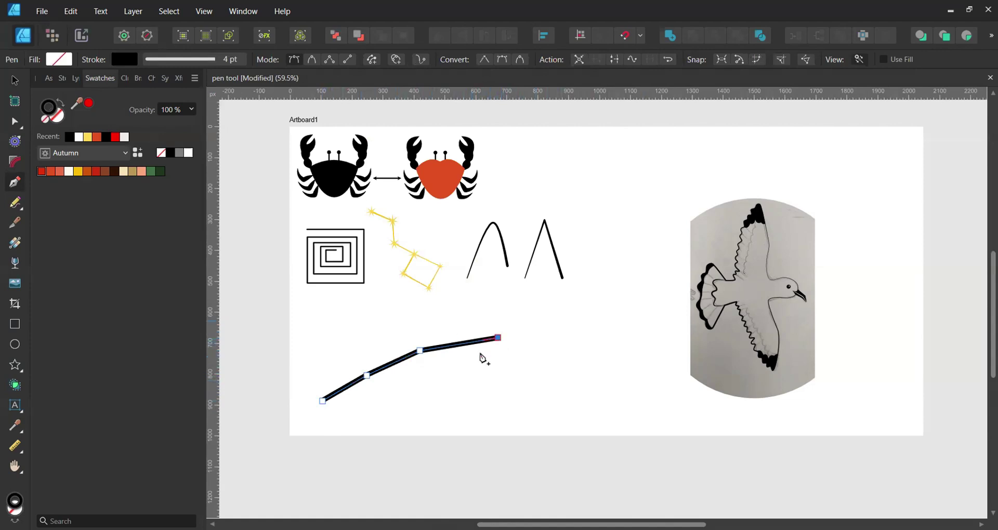
left_click(569, 335)
left_click(604, 365)
left_click(563, 393)
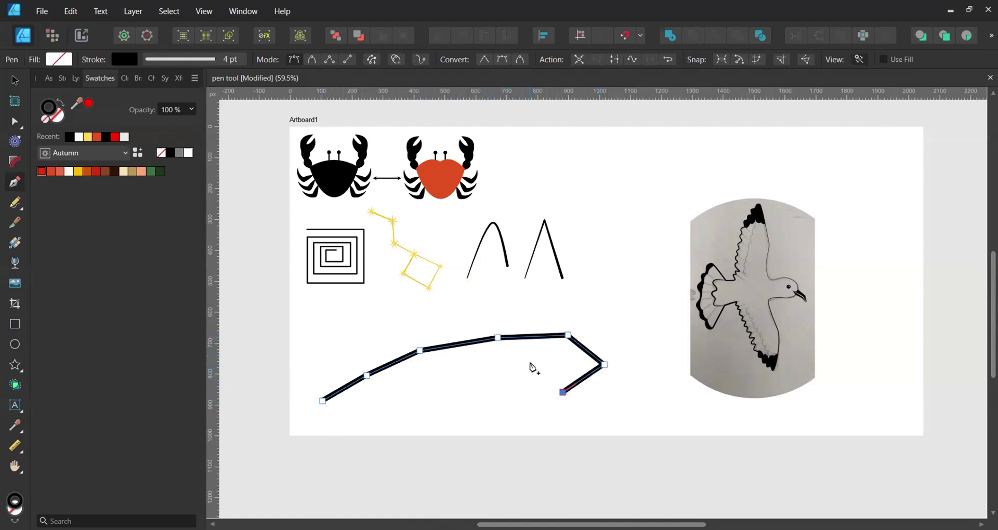
Extend the straight-segment path with three curved segments and adjust the upper handle of its first smooth node
left_click_drag(526, 318, 607, 249)
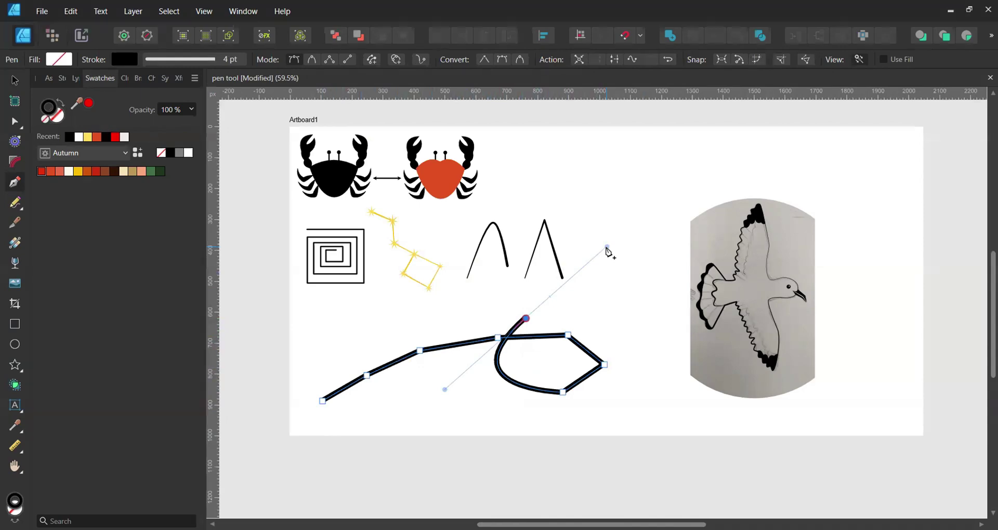
left_click_drag(632, 303, 652, 341)
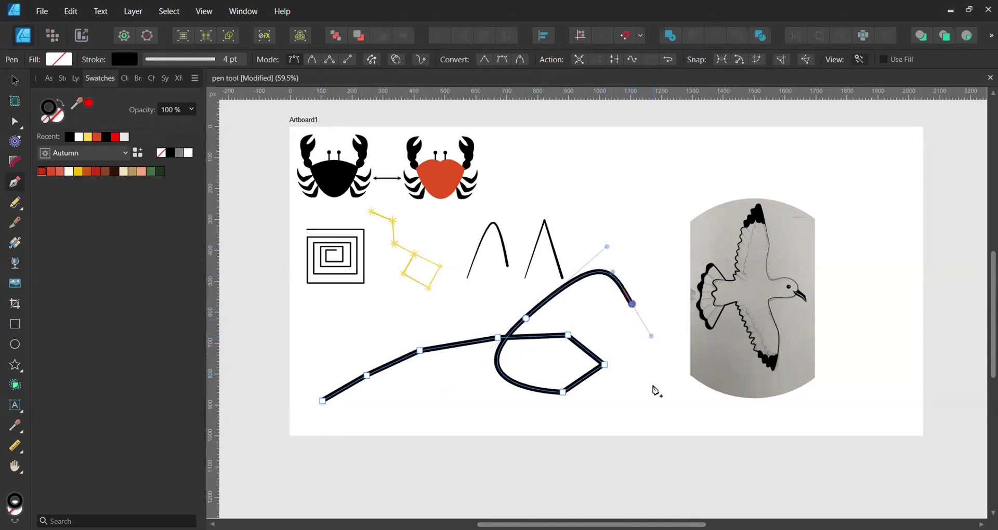
left_click_drag(655, 382, 632, 405)
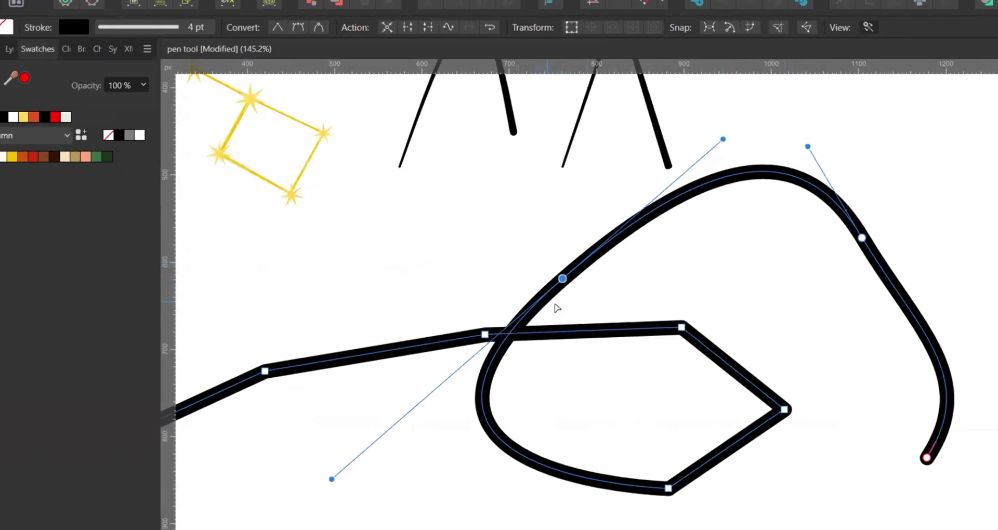
left_click_drag(730, 135, 710, 154)
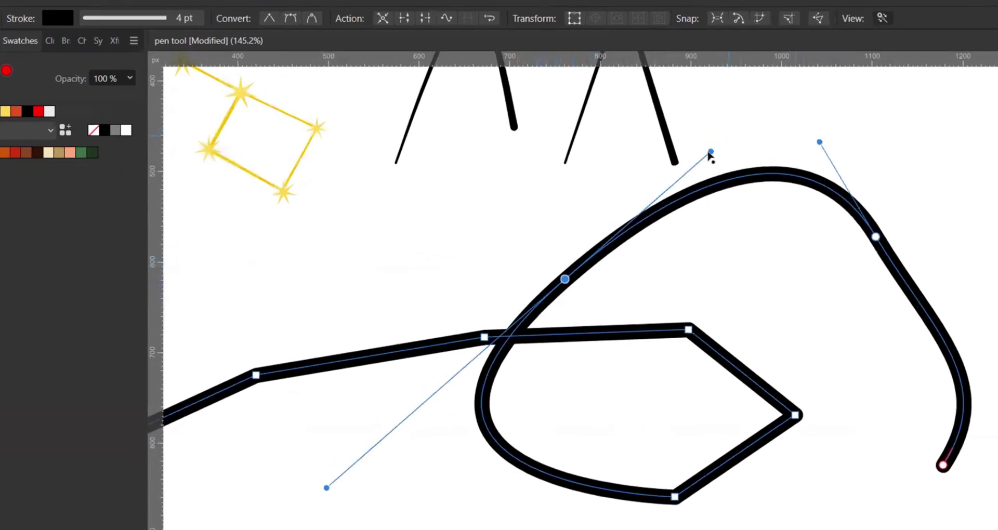
left_click(688, 329)
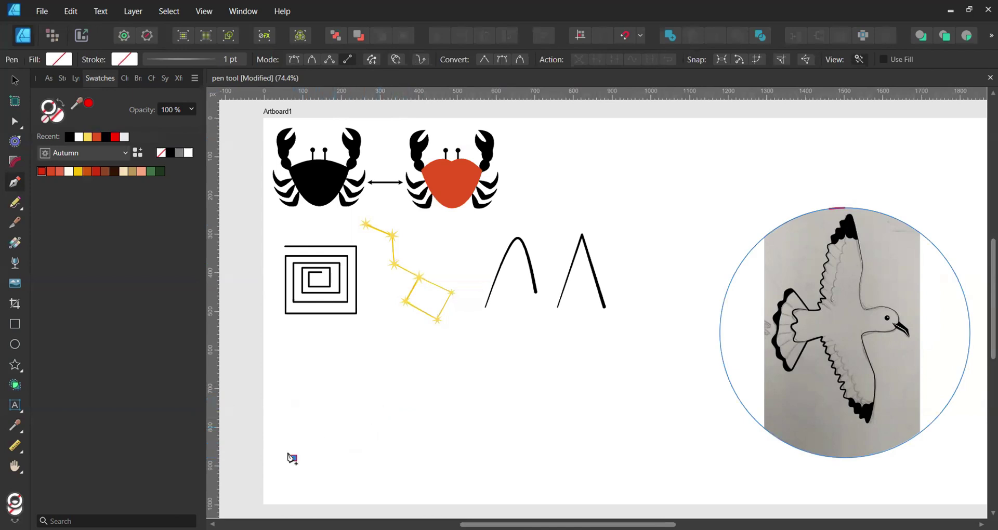
Draw a row of nine separate diagonal lines in the pen's Line Mode across the empty lower area of the artboard
left_click(404, 388)
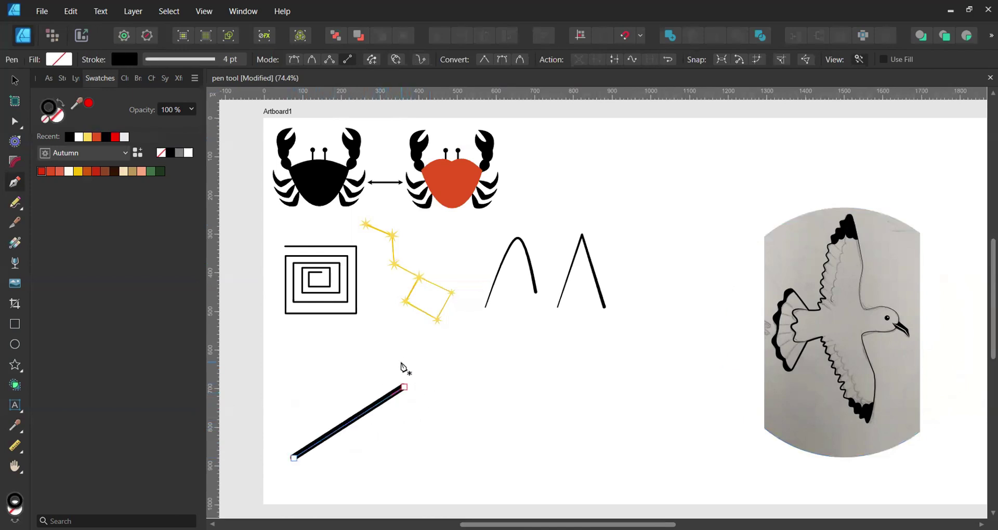
scroll(401, 362, "down", 1)
left_click(363, 401)
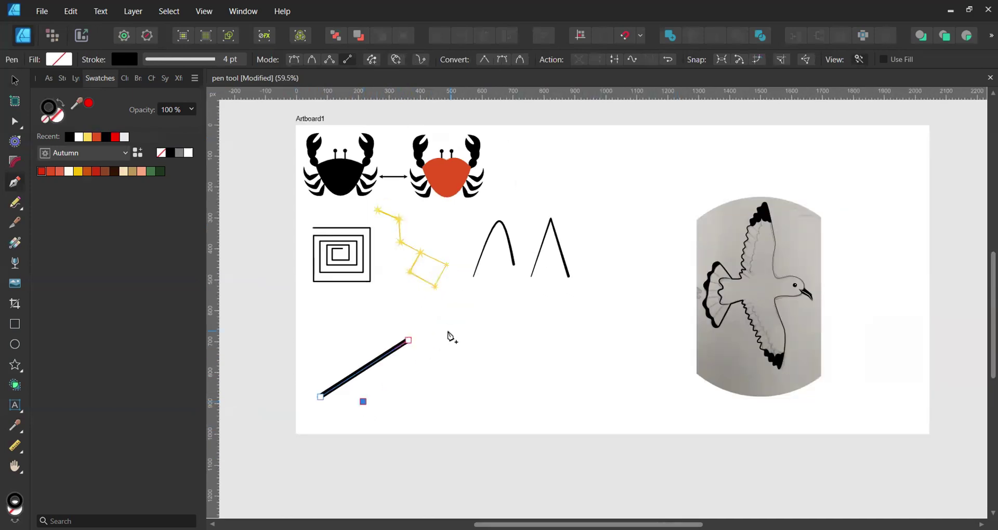
left_click(449, 331)
left_click(399, 405)
left_click(477, 334)
left_click(397, 405)
left_click(478, 334)
left_click(426, 407)
left_click(510, 325)
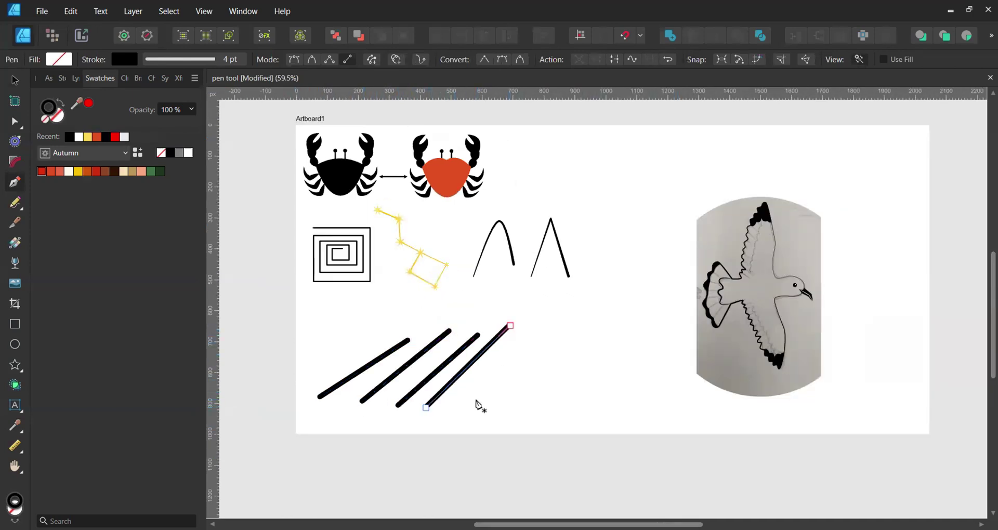
left_click(476, 400)
left_click(547, 327)
left_click(516, 387)
left_click(575, 319)
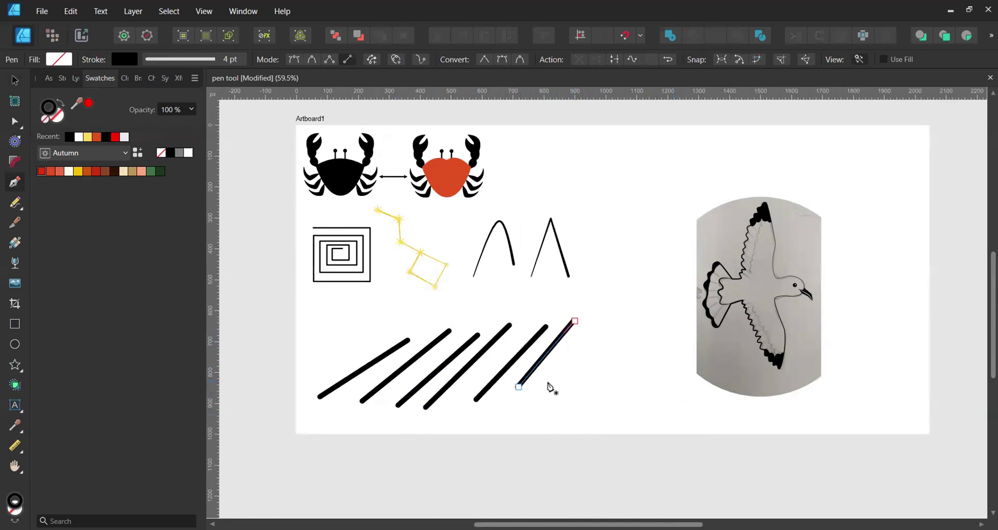
left_click(549, 382)
left_click(618, 298)
left_click(577, 386)
left_click(638, 326)
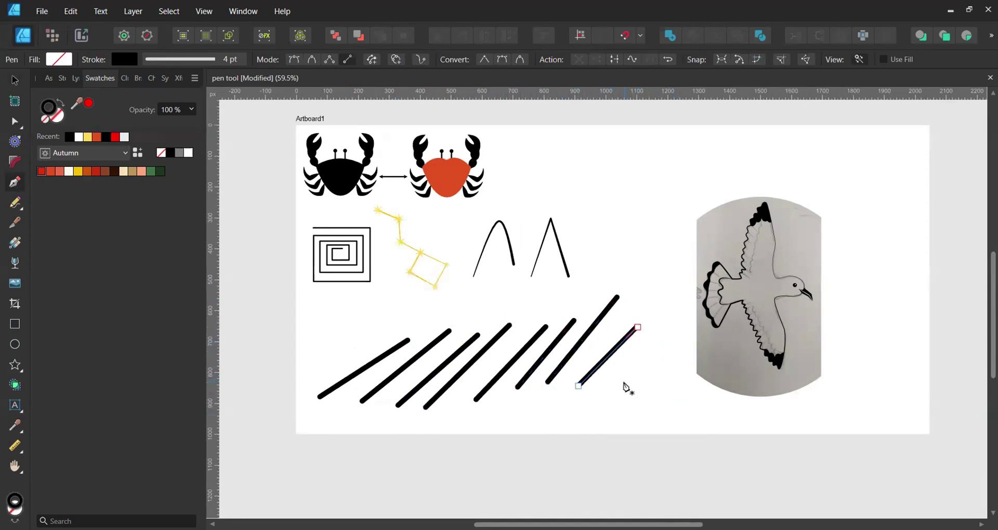
left_click(625, 382)
left_click(671, 322)
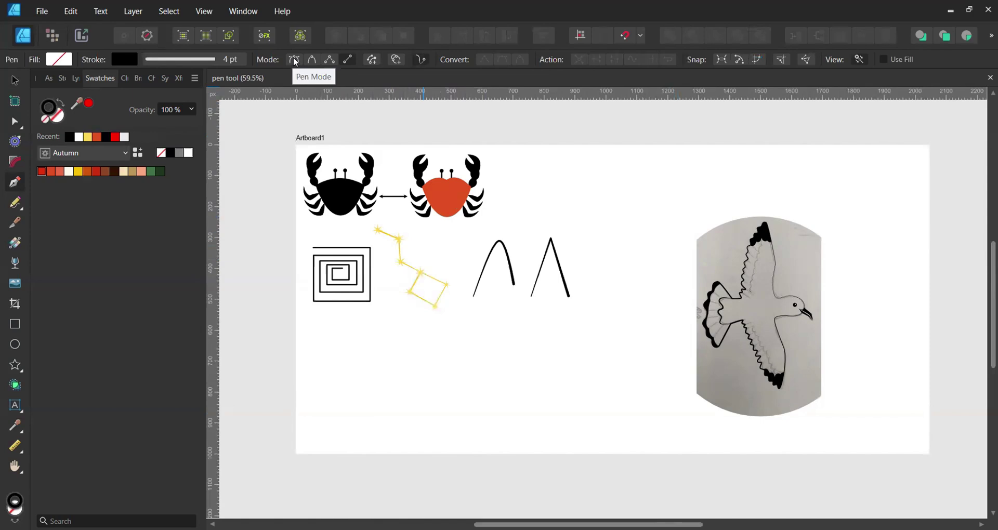
Draw a looping smooth curve in Pen Mode with Rubber Band Mode turned off, below the spiral and constellation
left_click(295, 60)
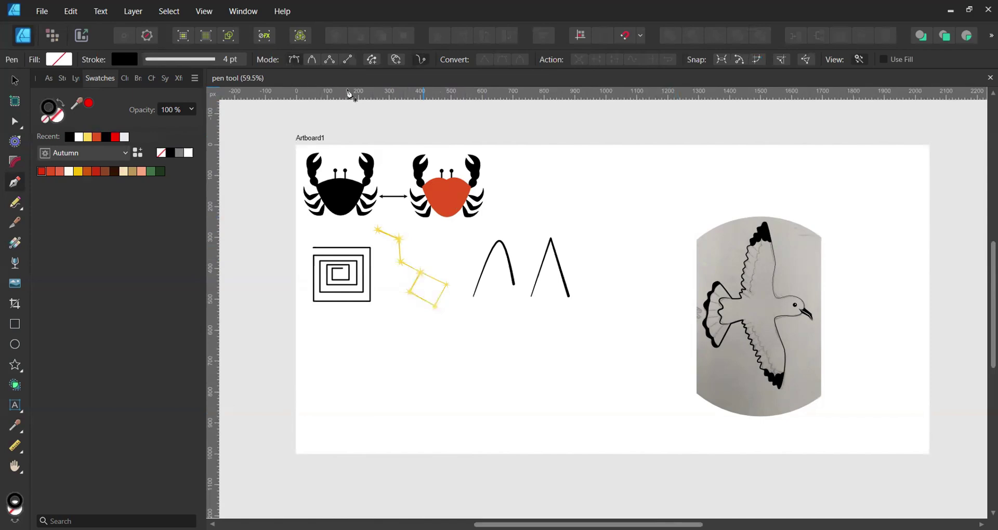
left_click(424, 61)
left_click(358, 427)
left_click_drag(408, 350, 468, 424)
left_click_drag(385, 433, 381, 396)
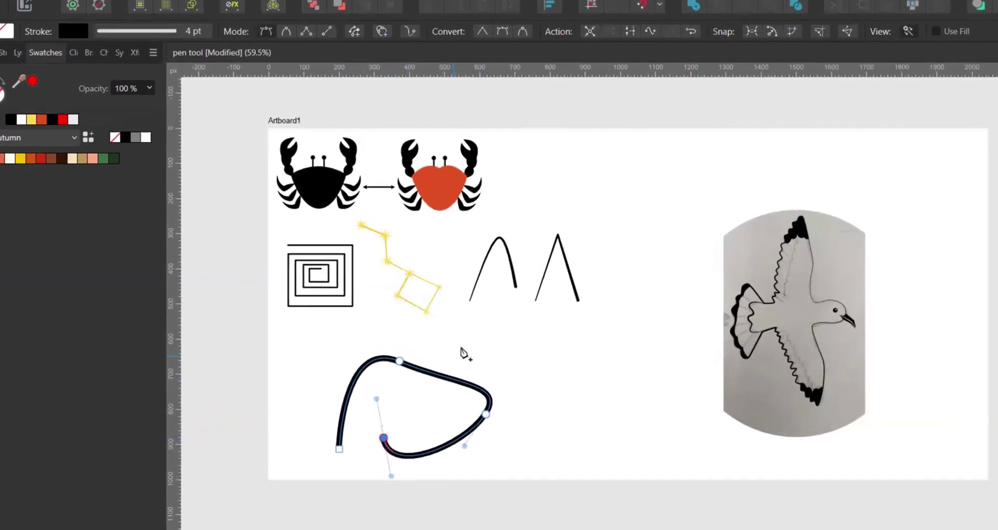
left_click_drag(467, 339, 526, 332)
left_click_drag(586, 358, 600, 389)
left_click_drag(568, 436, 506, 423)
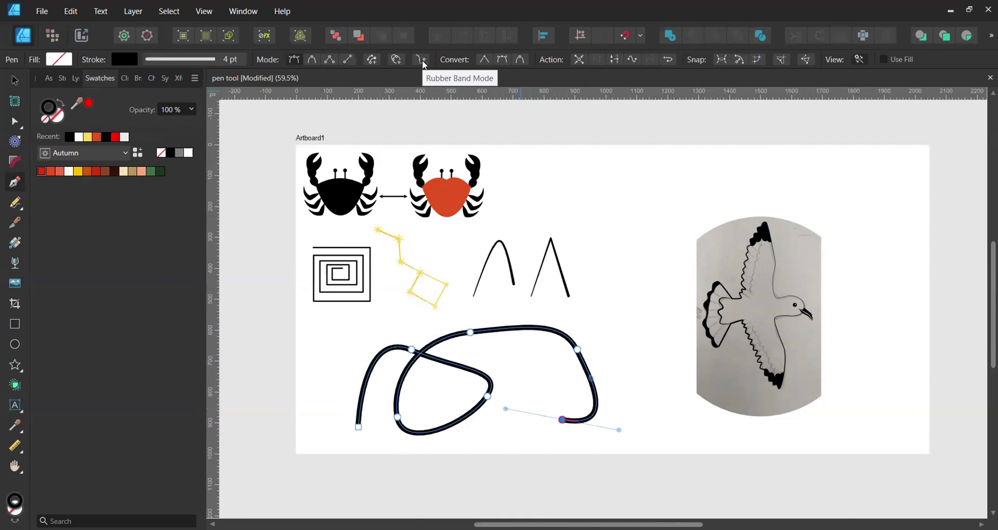
Turn on Rubber Band Mode and extend the looping curve with four more smooth nodes
left_click(422, 60)
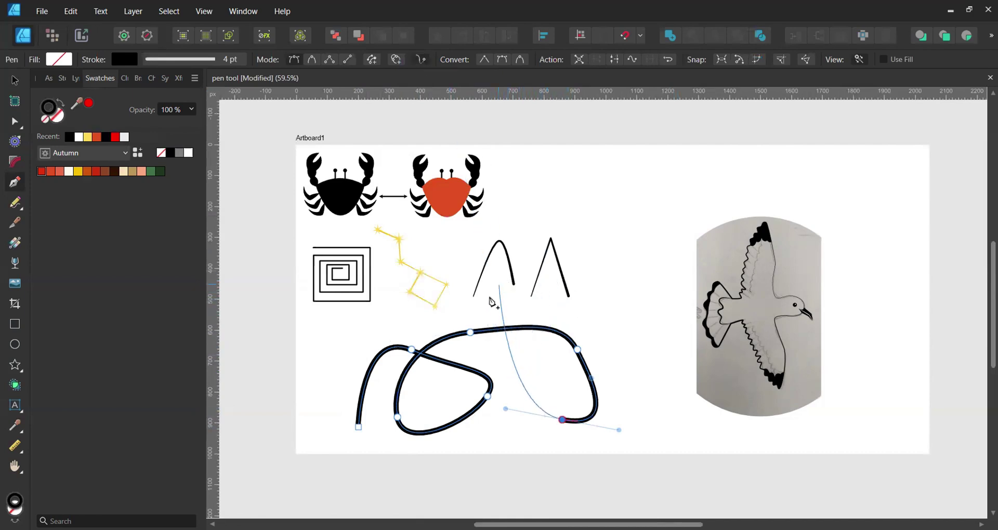
left_click_drag(489, 301, 537, 260)
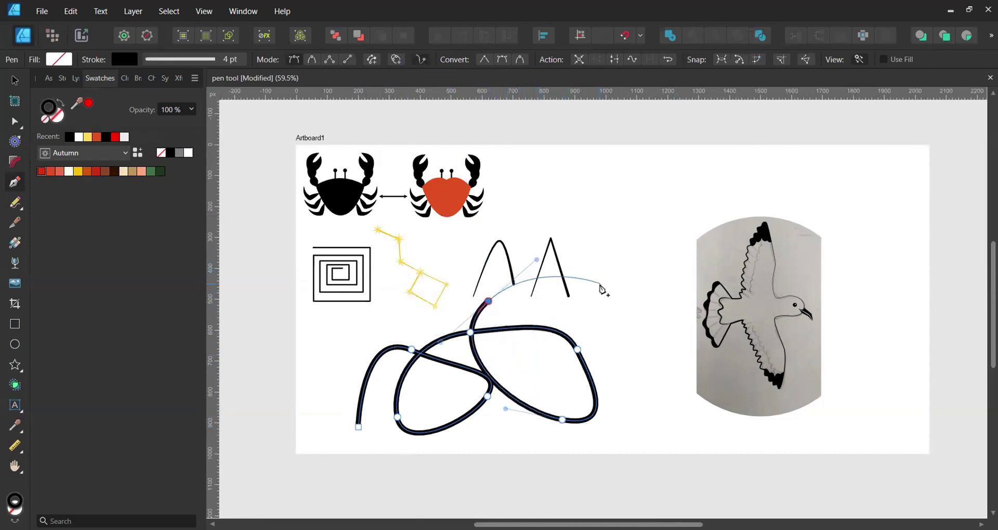
left_click_drag(601, 283, 625, 307)
left_click_drag(646, 351, 646, 396)
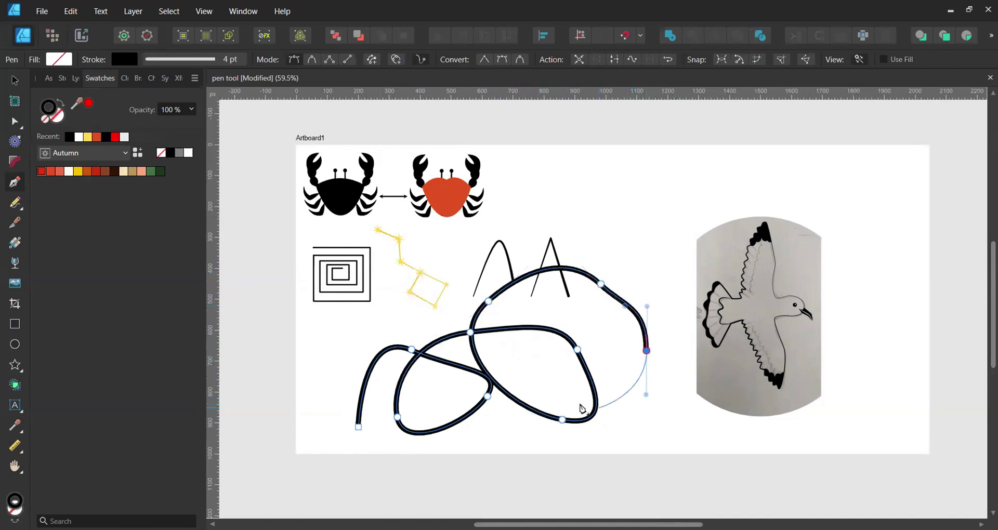
left_click_drag(560, 398, 515, 376)
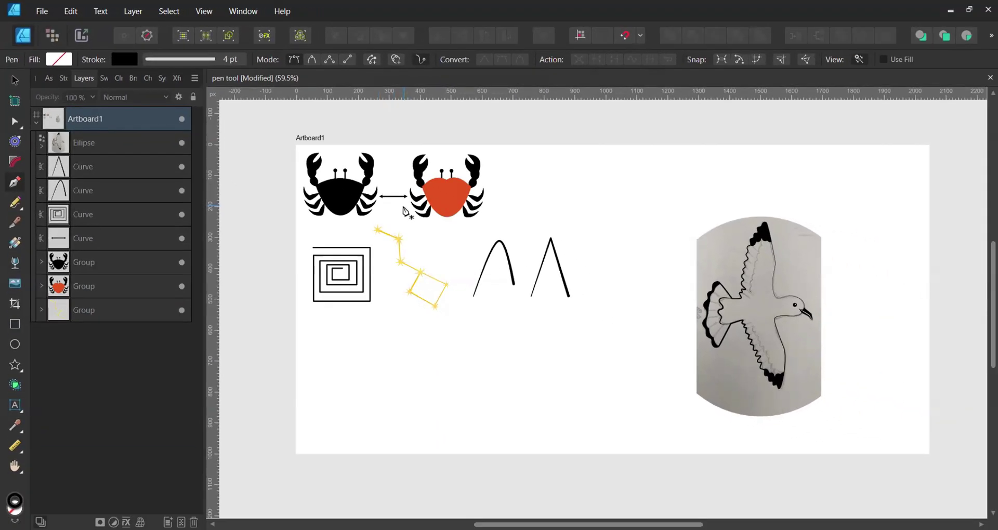
Draw and end a looping open curve of four curved segments, with new curves set to be added to the selected object
left_click(350, 419)
left_click_drag(366, 329, 419, 334)
left_click_drag(444, 371, 426, 394)
left_click_drag(369, 380, 364, 361)
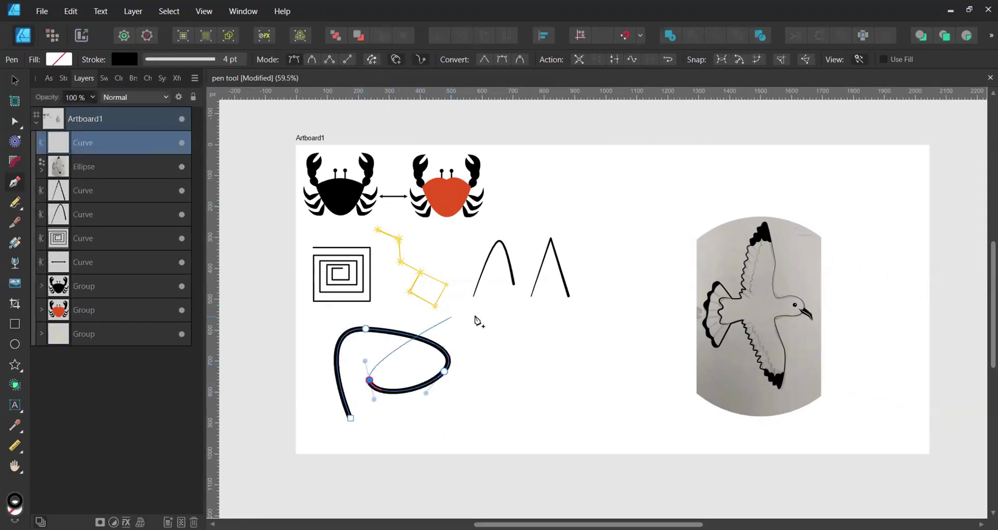
left_click_drag(485, 318, 526, 339)
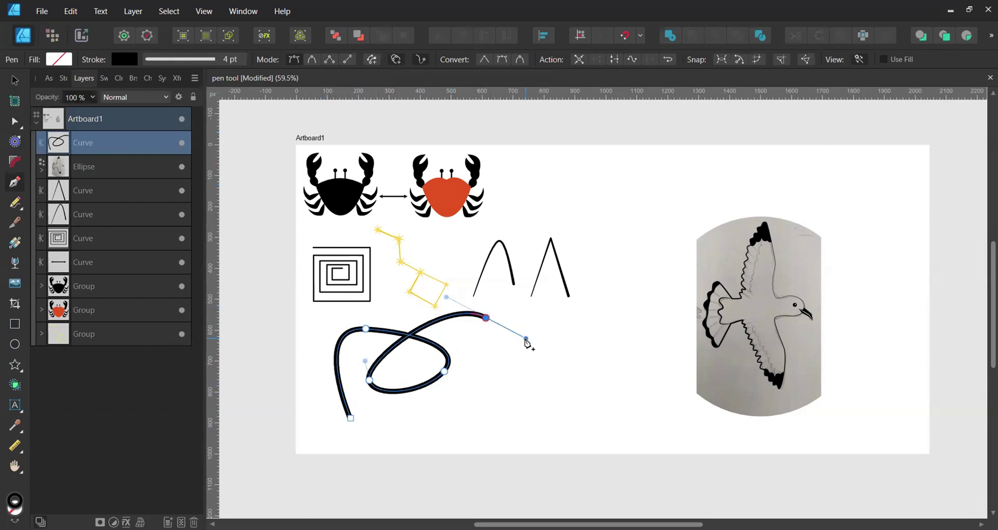
key("Escape")
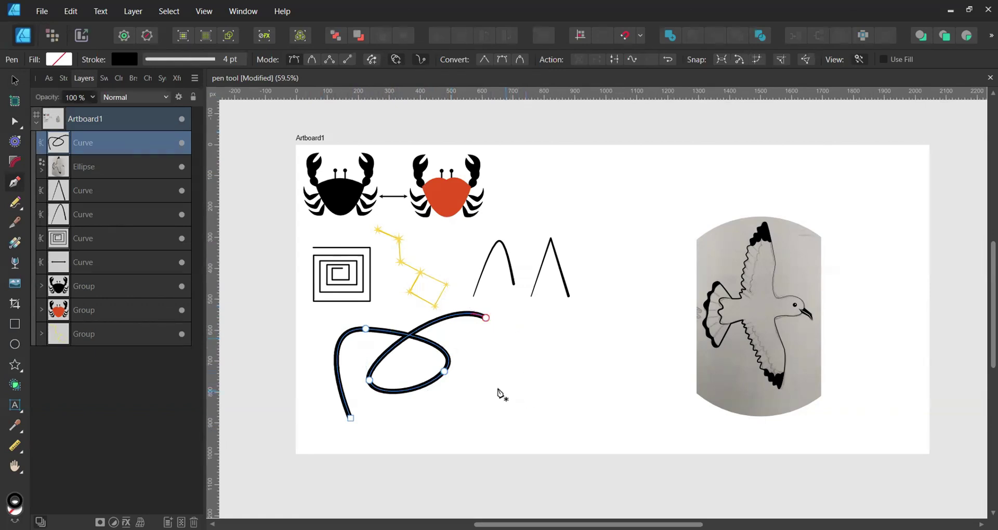
Add a second looping curve beside the first within the same object, and delete the combined curves object
left_click(498, 388)
mouse_move(521, 333)
left_mouse_down()
mouse_move(544, 329)
mouse_move(586, 361)
left_mouse_up()
left_click_drag(570, 382, 534, 387)
left_click_drag(573, 305, 626, 306)
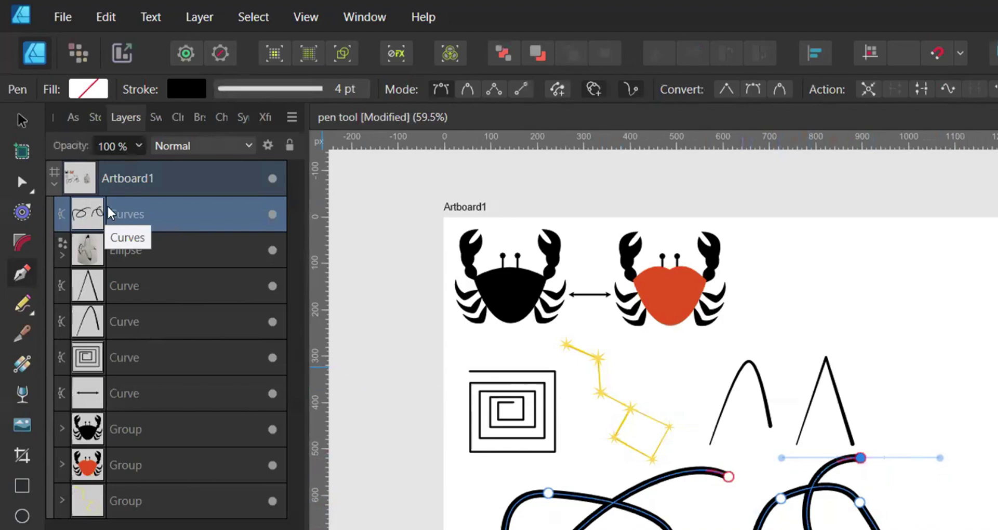
key("Delete")
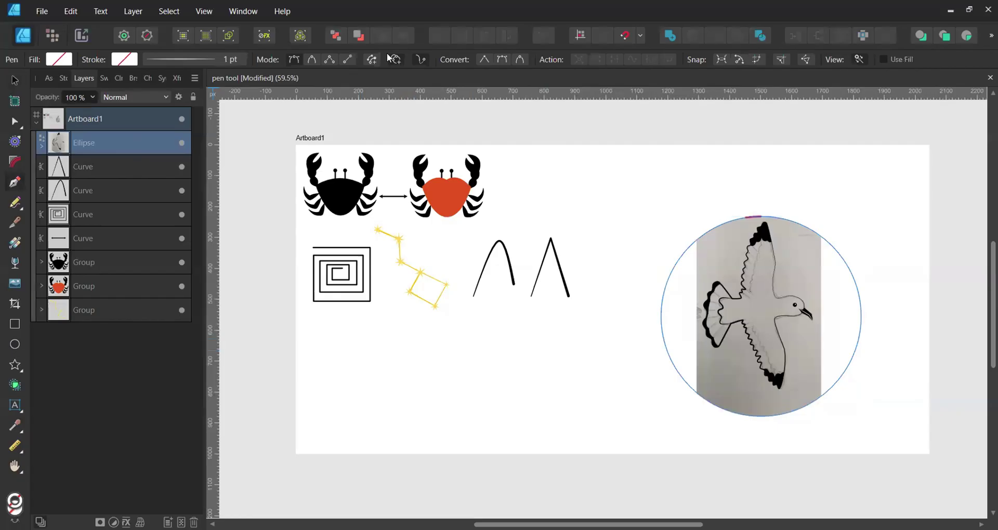
Turn off adding new curves to the selected object, and draw and end a looping open curve below the spiral
left_click(396, 60)
left_click(356, 409)
left_click_drag(357, 347, 383, 332)
left_click_drag(415, 336, 437, 354)
left_click_drag(422, 384, 390, 379)
left_click_drag(363, 355, 375, 340)
left_click_drag(450, 328, 486, 337)
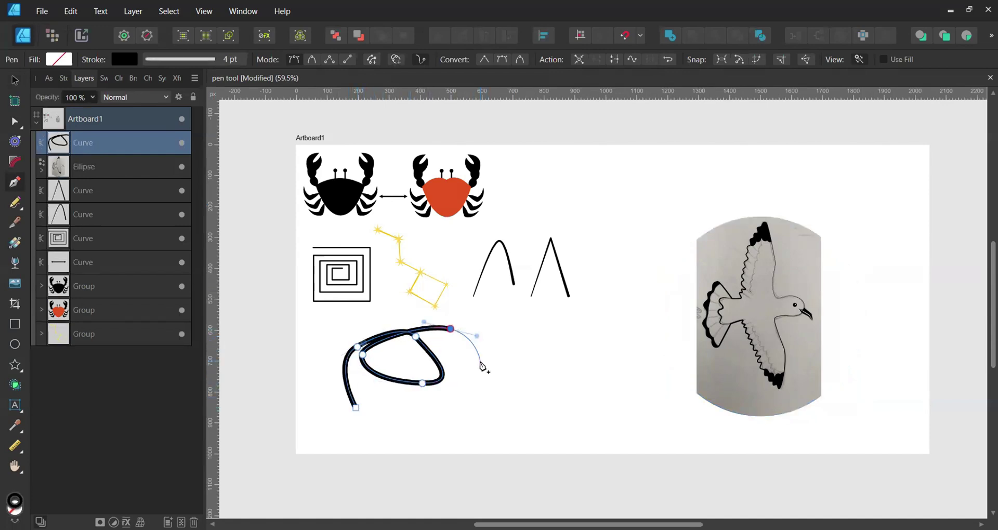
key("Escape")
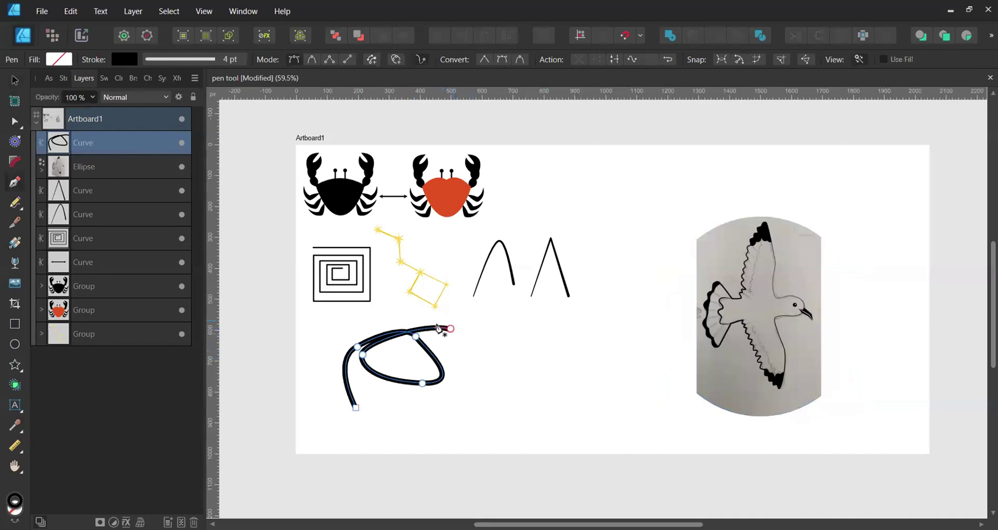
Draw and end a second, separate looping curve beside the first one as its own layer
left_click(492, 385)
mouse_move(506, 327)
left_mouse_down()
mouse_move(534, 324)
mouse_move(577, 360)
left_mouse_up()
left_click_drag(559, 386, 519, 377)
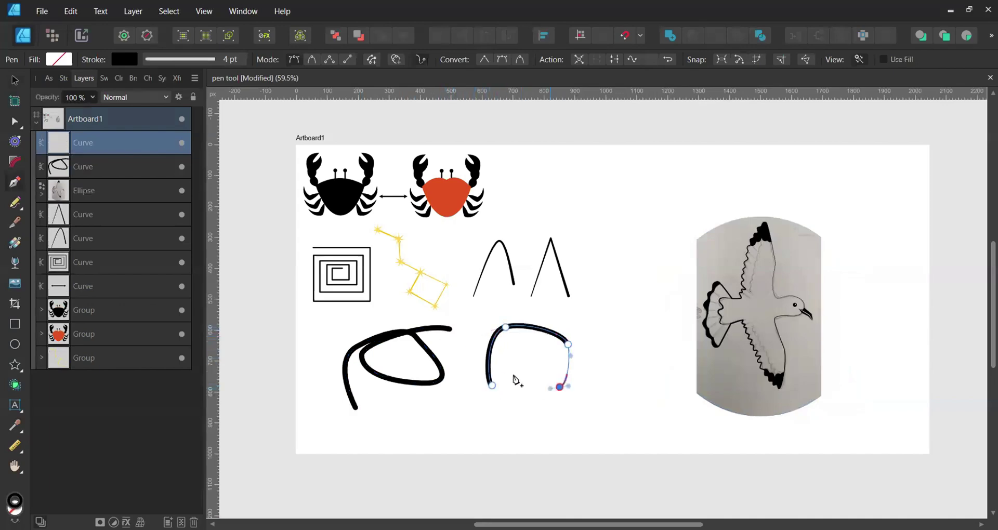
left_click_drag(513, 344, 524, 331)
key("Escape")
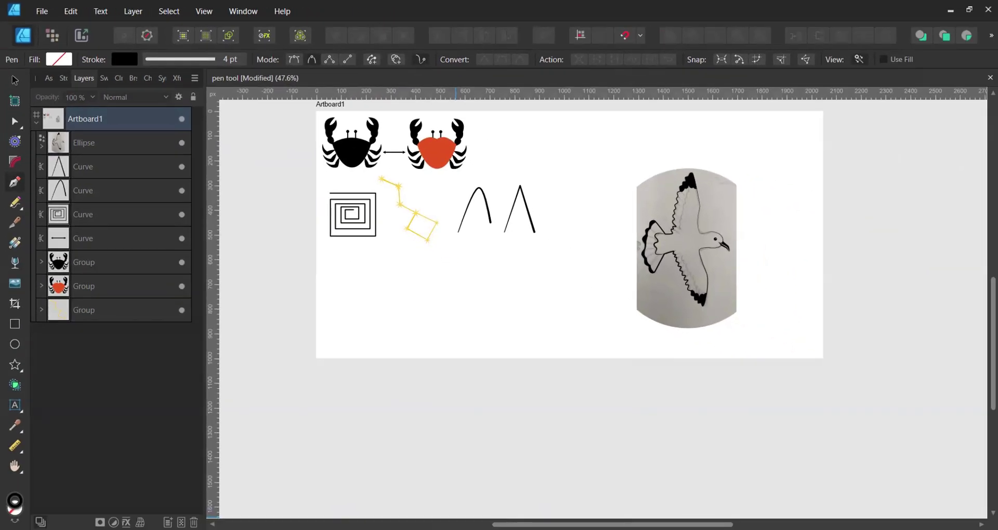
Select the thin rounded arch and the thin pointed arch together, and clear the selection
key("v")
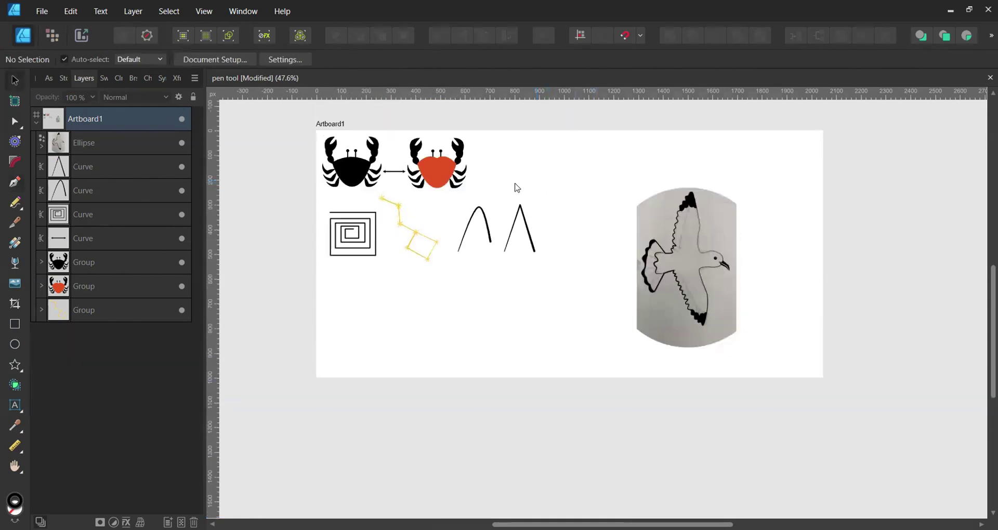
scroll(487, 147, "up", 2)
left_click(476, 208)
left_click(542, 217, "shift")
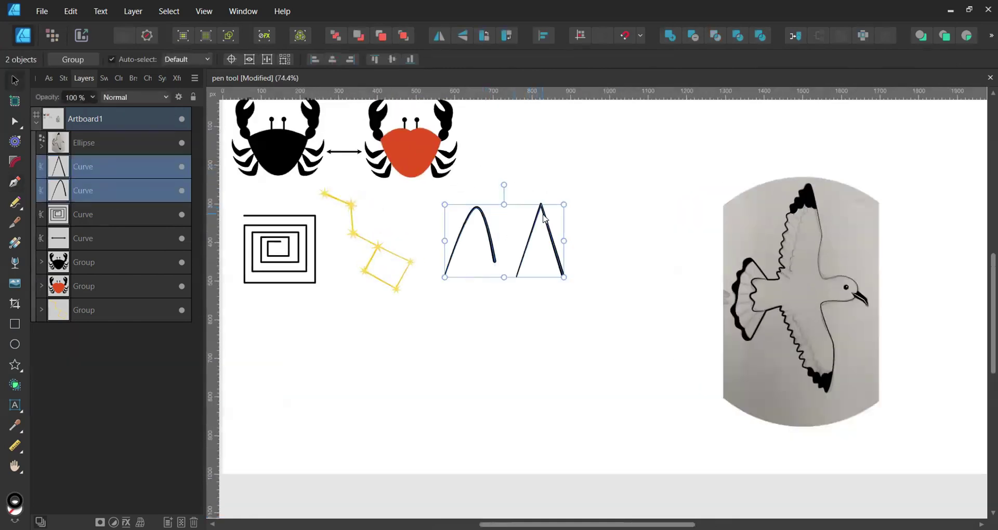
scroll(542, 225, "down", 2)
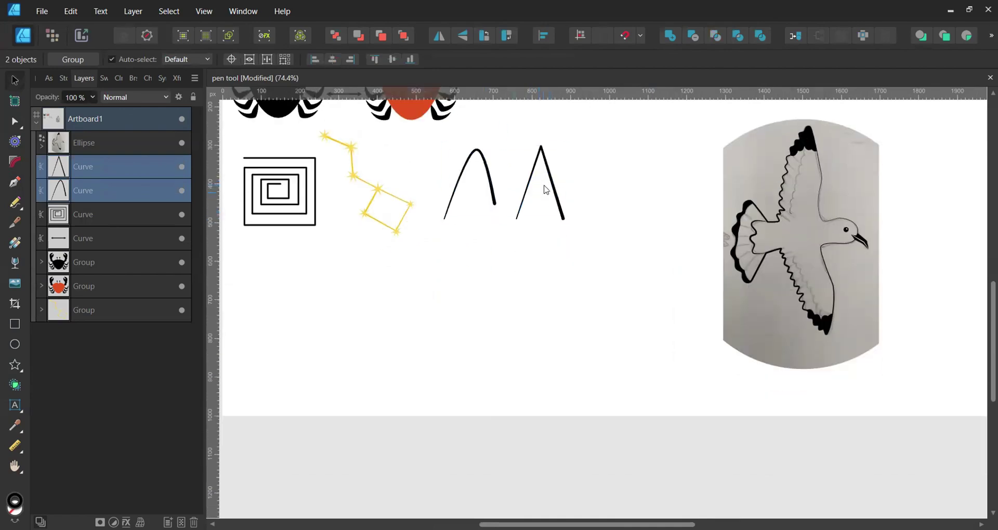
left_click(534, 291)
scroll(519, 162, "up", 2)
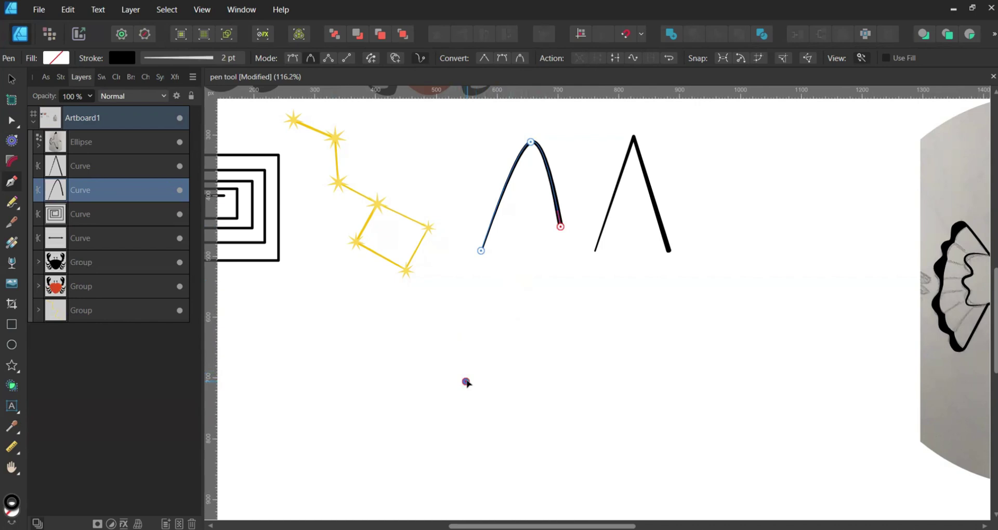
Draw a rounded arch of three smooth nodes below the thin rounded arch, using the Pen tool's Smart mode
left_click(466, 382)
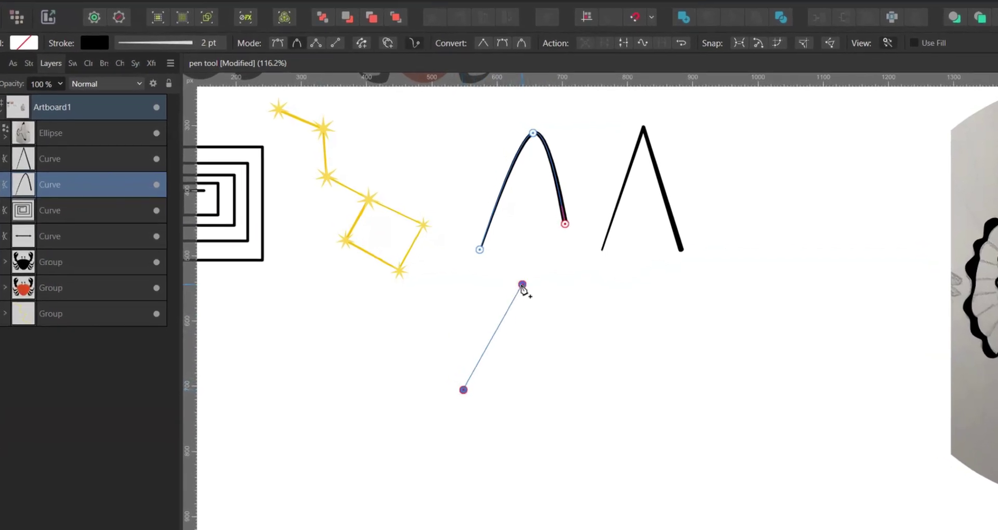
left_click(520, 282)
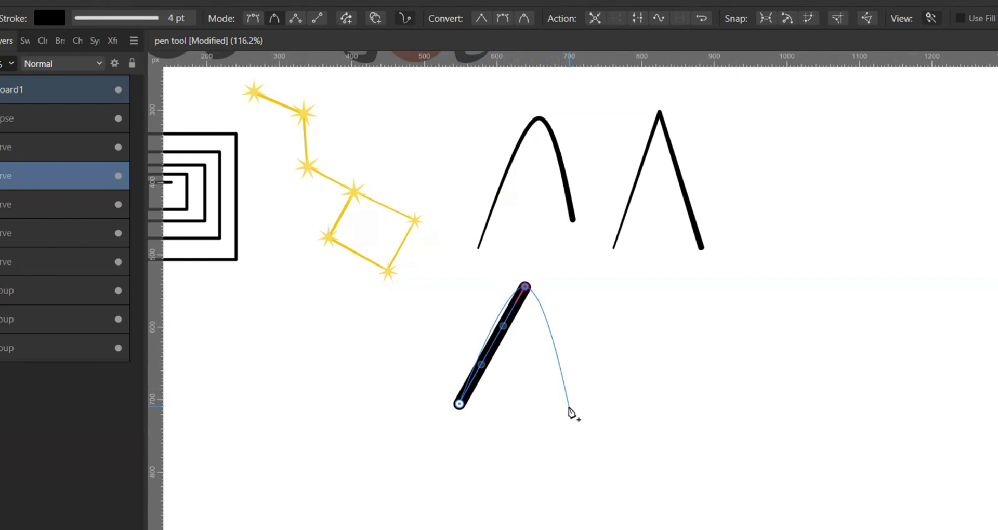
left_click(570, 412)
key("a")
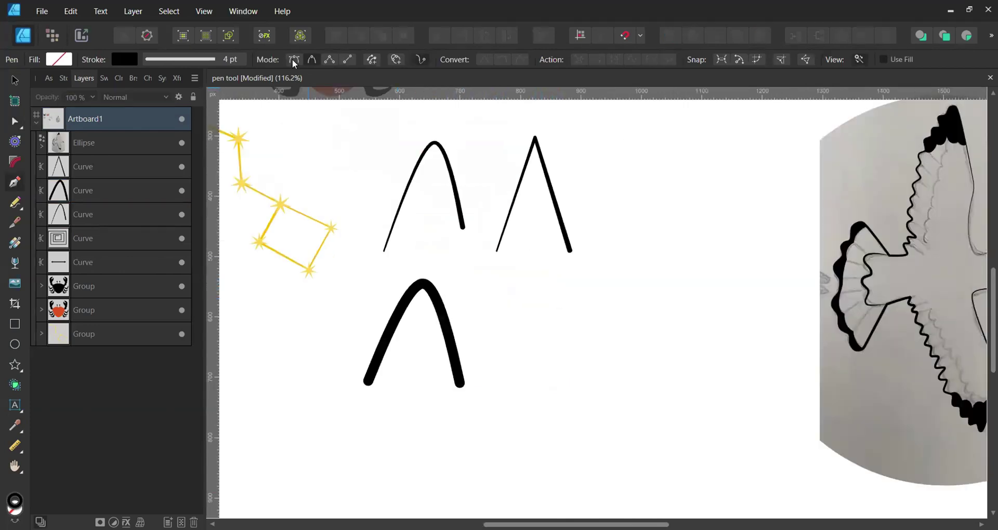
Draw a pointed arch of three sharp nodes beside the thick rounded arch in Pen mode, and show its nodes for editing
left_click(503, 387)
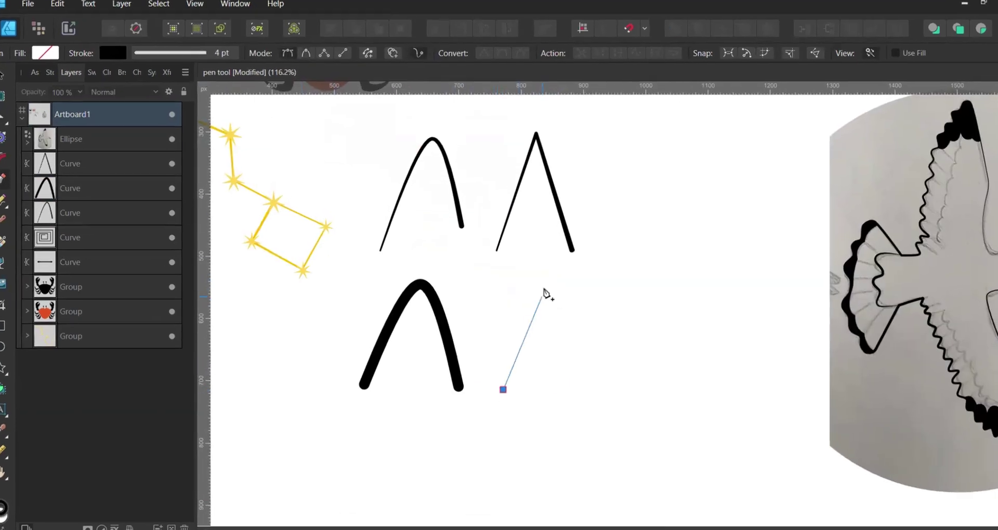
left_click(540, 273)
left_click(582, 388)
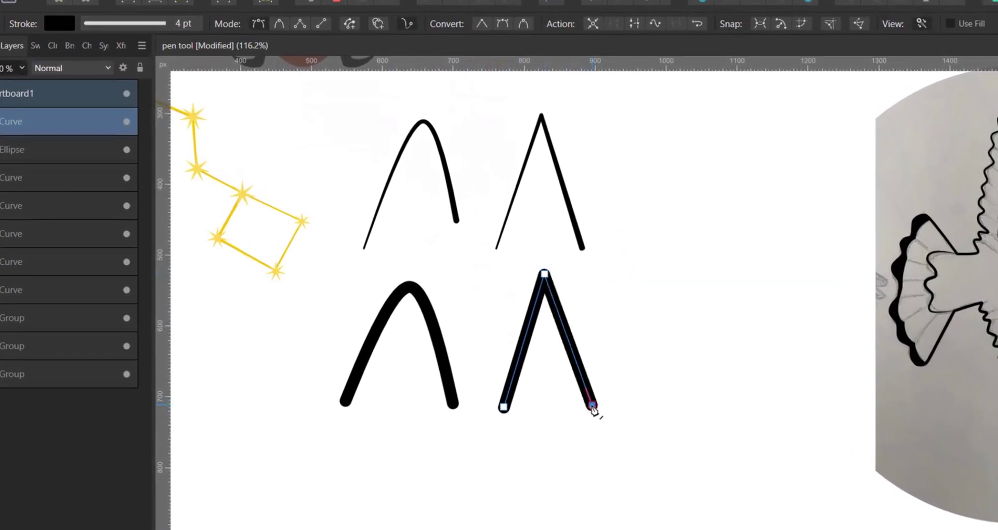
key("a")
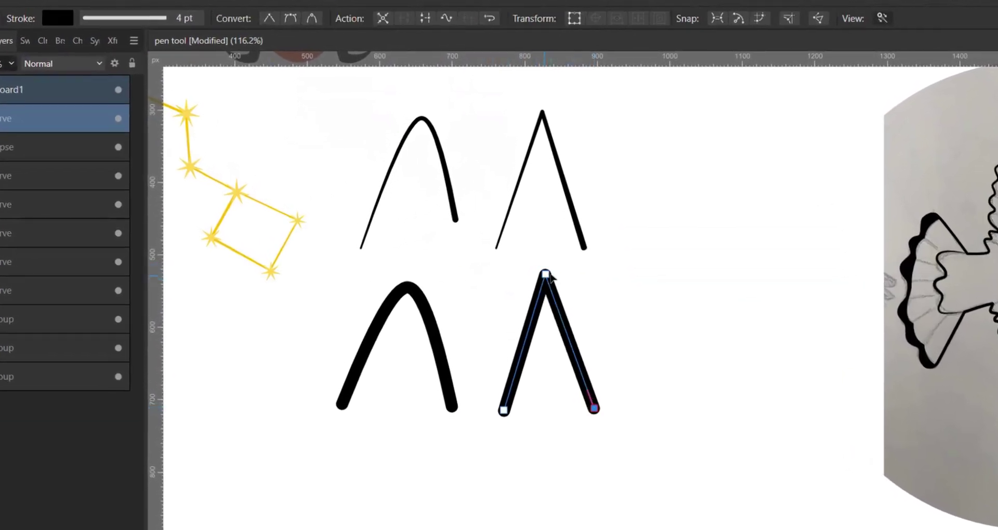
left_click_drag(550, 276, 553, 282)
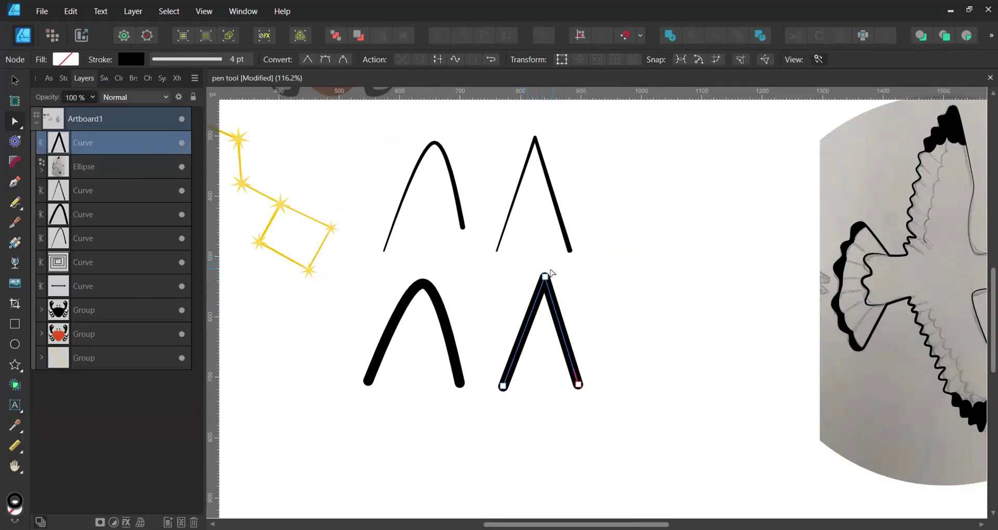
Select the right end node of the thick rounded arch and nudge it up, down and sideways in small steps
left_click(423, 285)
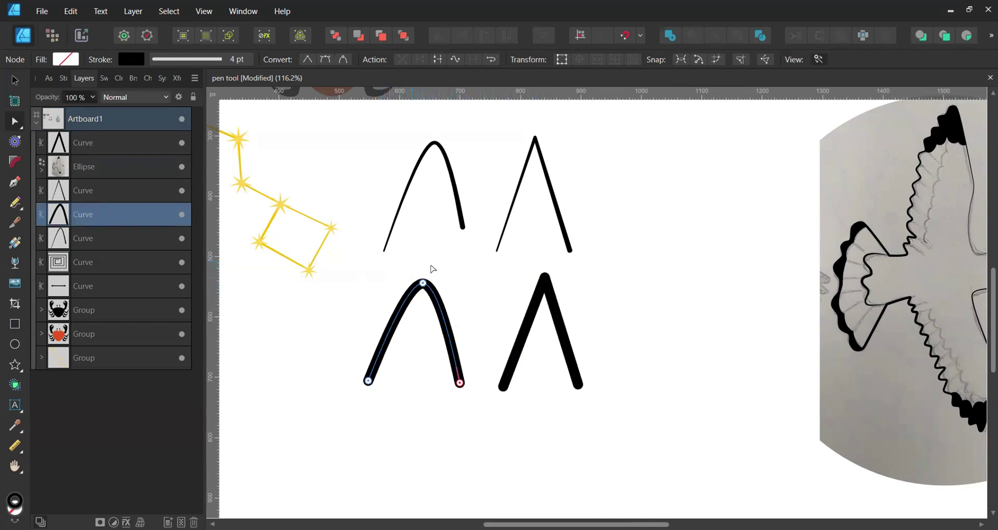
scroll(507, 281, "left", 2)
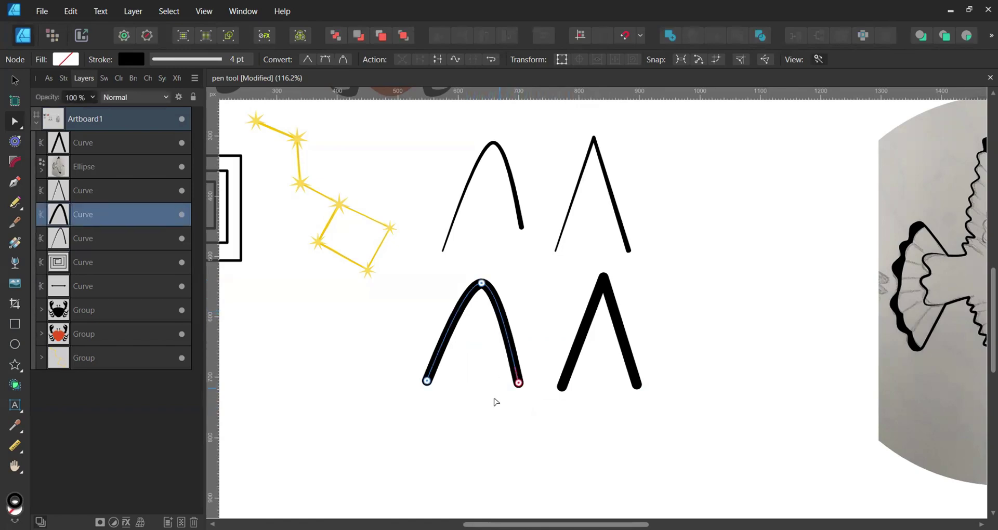
left_click_drag(463, 410, 556, 336)
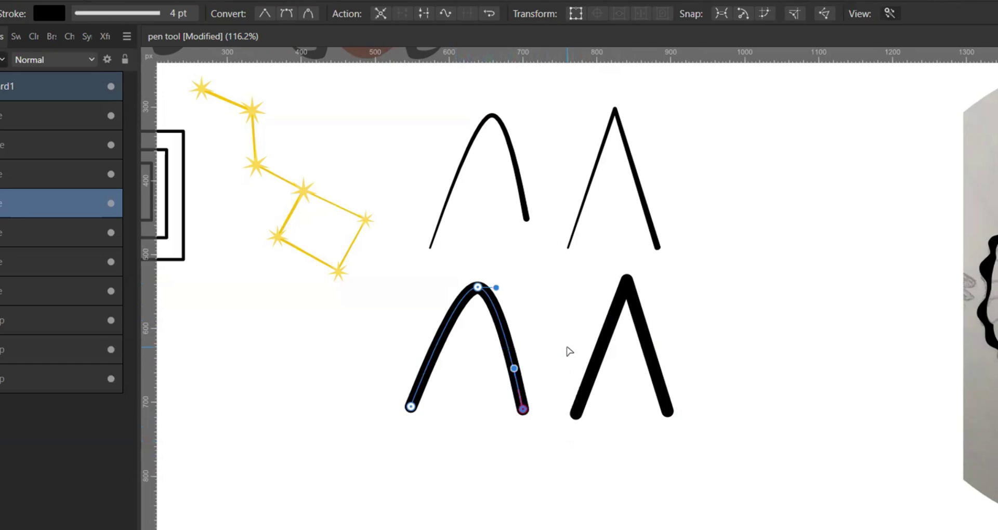
scroll(569, 352, "up", 2)
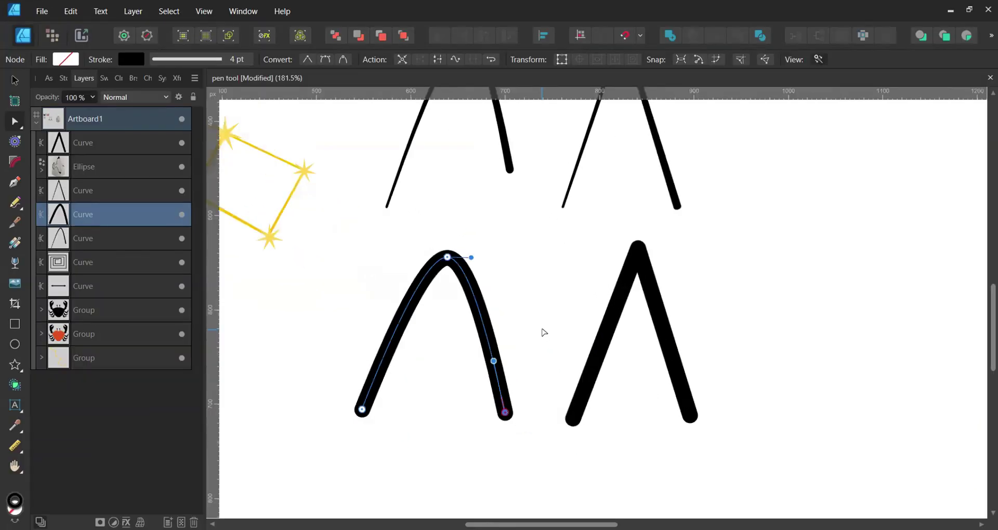
key("Up")
key("Left")
key("Up")
key("Down")
key("Right")
key("Down")
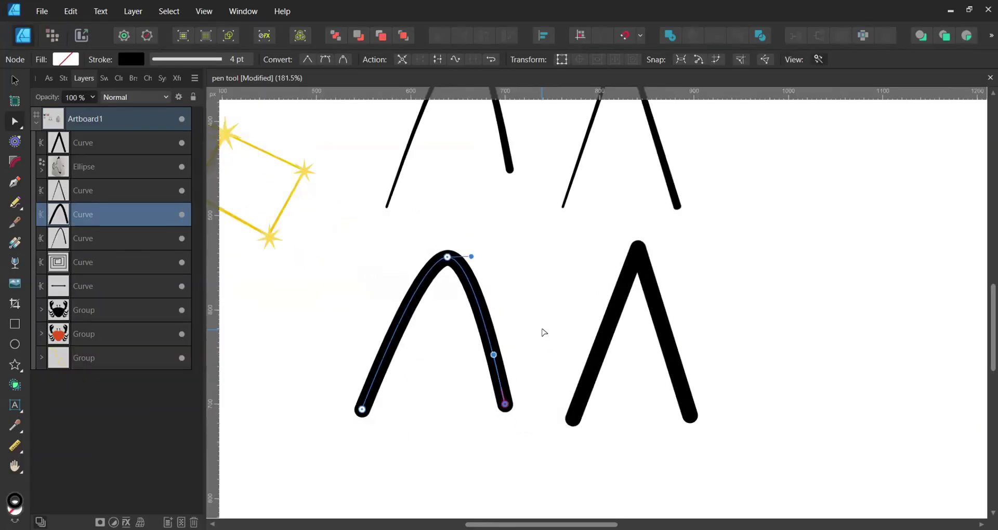
key("Left")
key("Left")
key("Right")
key("Right")
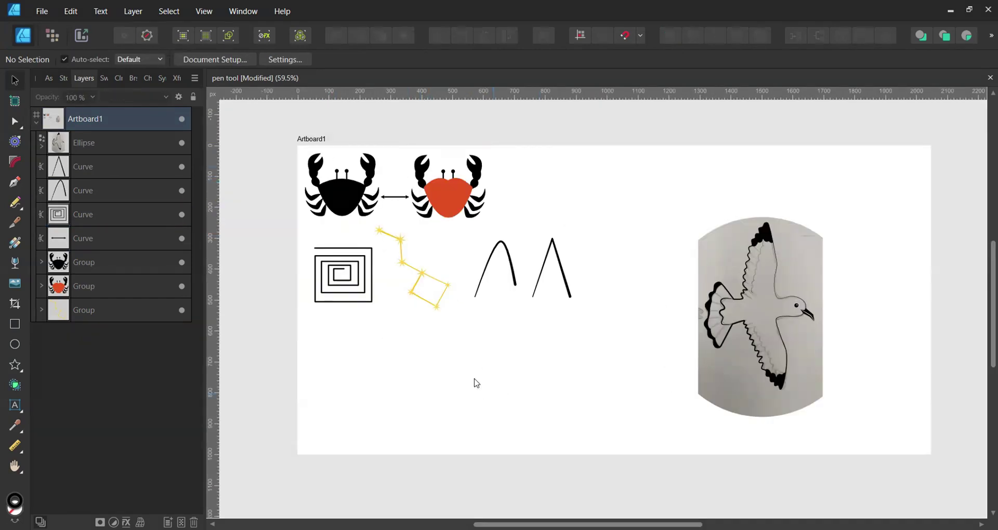
Delete the thin rounded and pointed arches beside the constellation
left_click_drag(474, 338, 614, 225)
key("Delete")
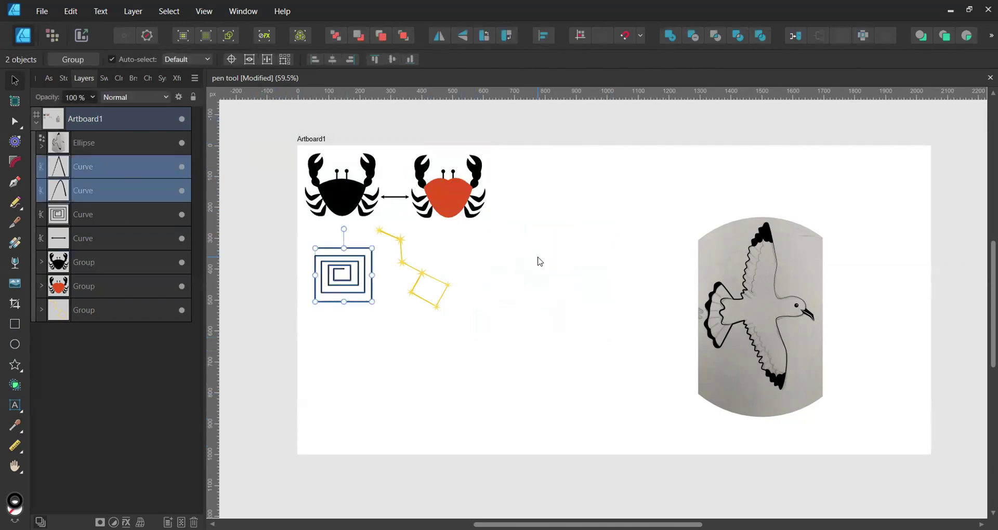
Move both crabs and the arrow between them to the empty lower area of the artboard and enlarge them
left_click_drag(249, 110, 499, 217)
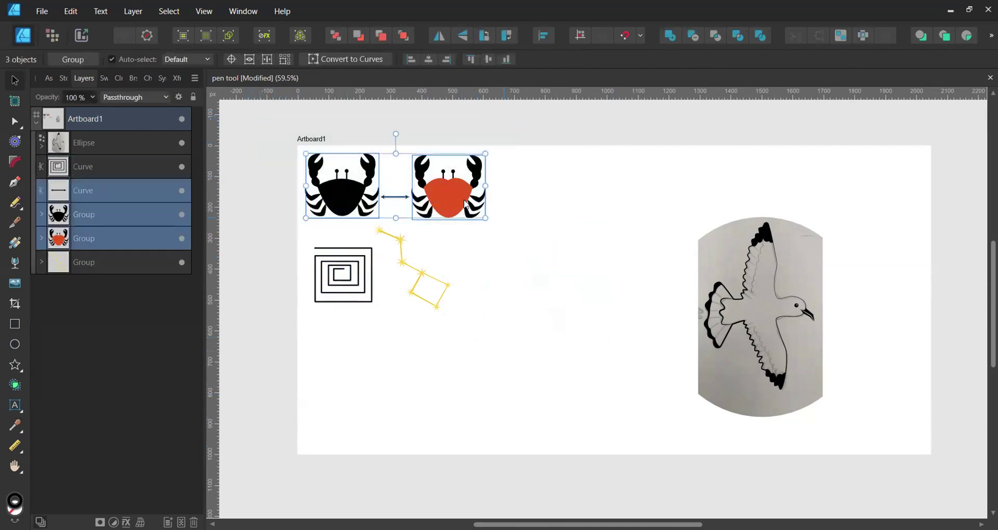
left_click_drag(447, 184, 478, 397)
scroll(475, 397, "down", 3)
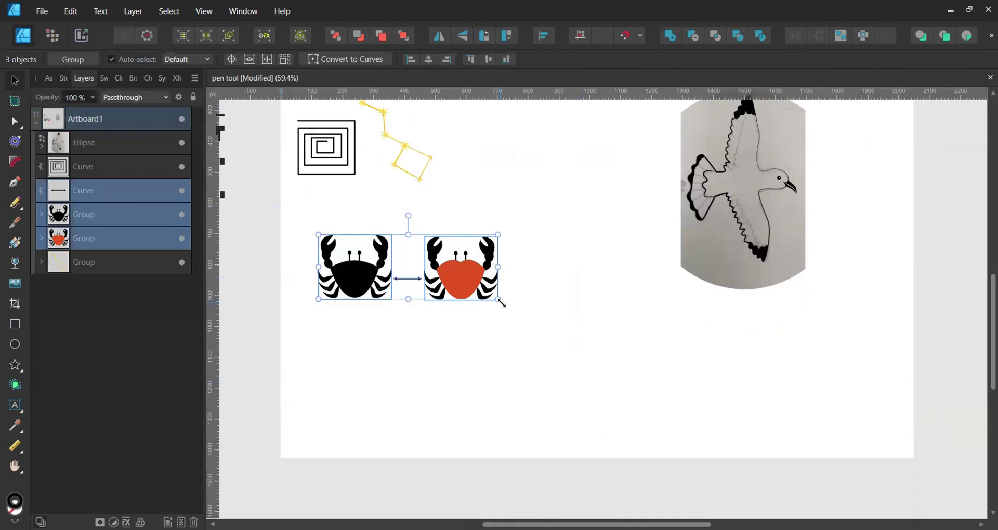
left_click_drag(502, 304, 567, 361)
left_click_drag(485, 276, 572, 313)
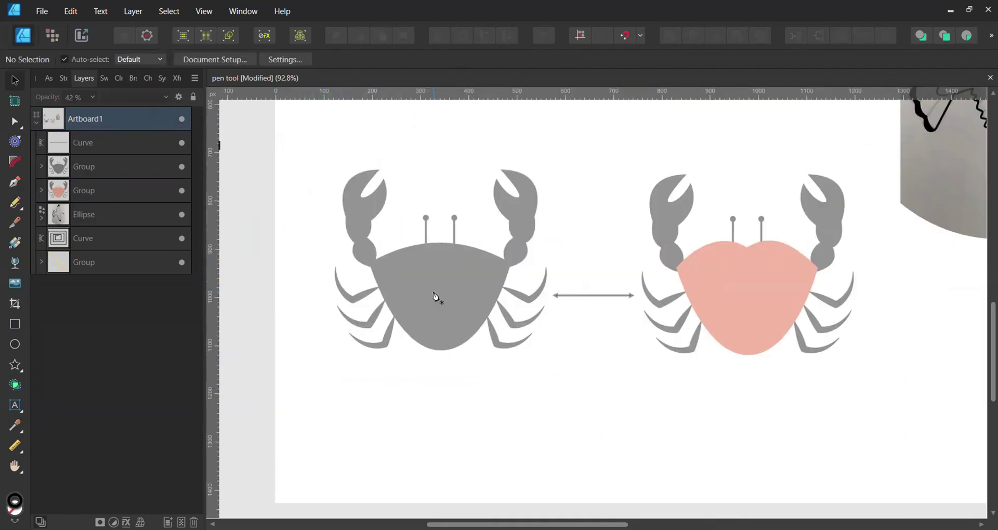
Draw a curved segment along the top edge of the grey crab's body, ending in a sharp node at its right corner
key("p")
scroll(372, 271, "up", 2)
left_click(371, 268)
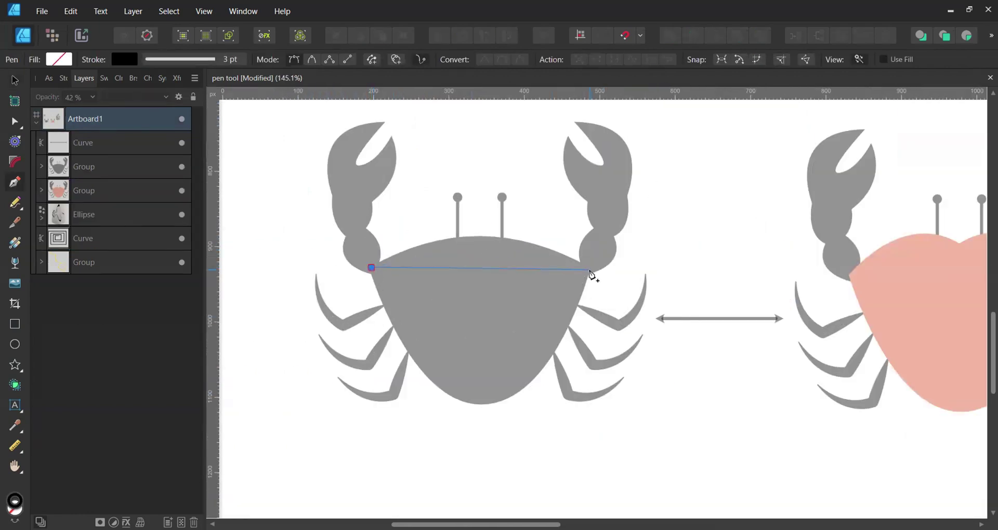
mouse_move(588, 270)
left_mouse_down()
mouse_move(674, 315)
mouse_move(685, 335)
left_mouse_up()
left_click_drag(713, 342, 712, 343)
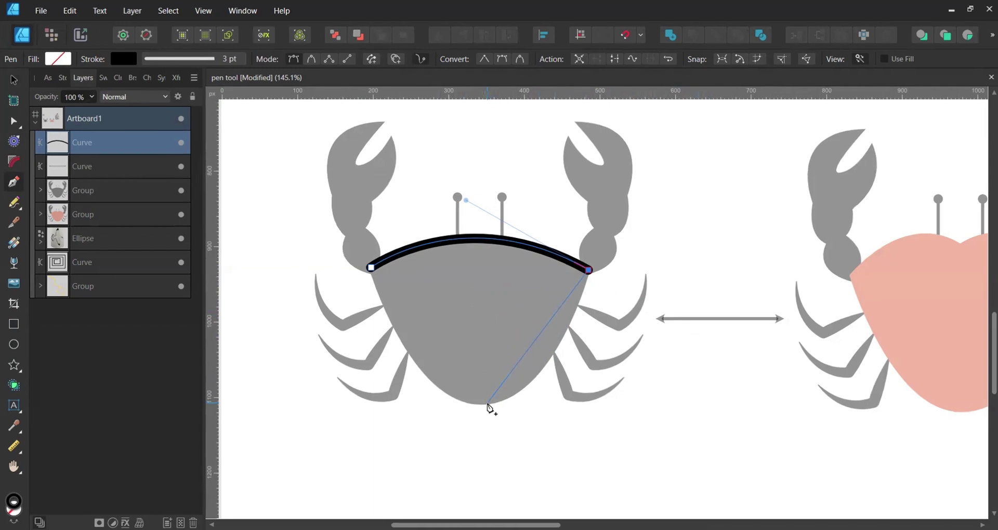
Try to close the body outline through a curved node at the body's lowest point, and undo both segments
left_click_drag(487, 403, 400, 429)
left_click(348, 270)
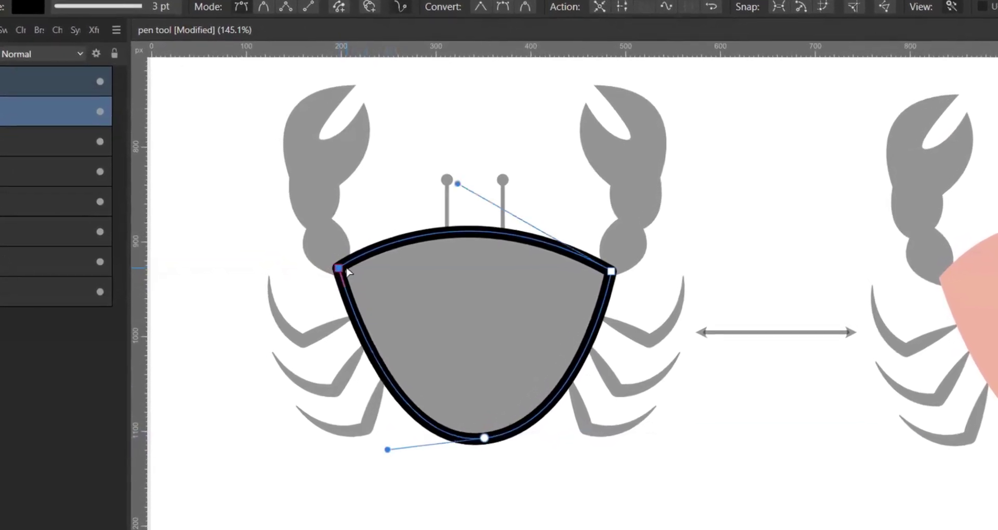
key("ctrl+z")
key("ctrl+z")
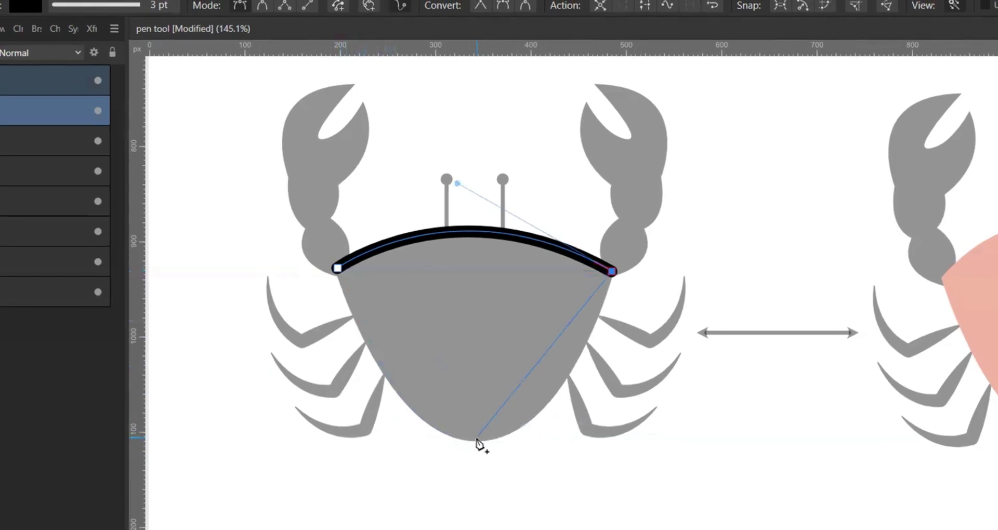
Add a sharp node at the body's lowest point and close the outline with straight segments
left_click(476, 441)
left_click(334, 269)
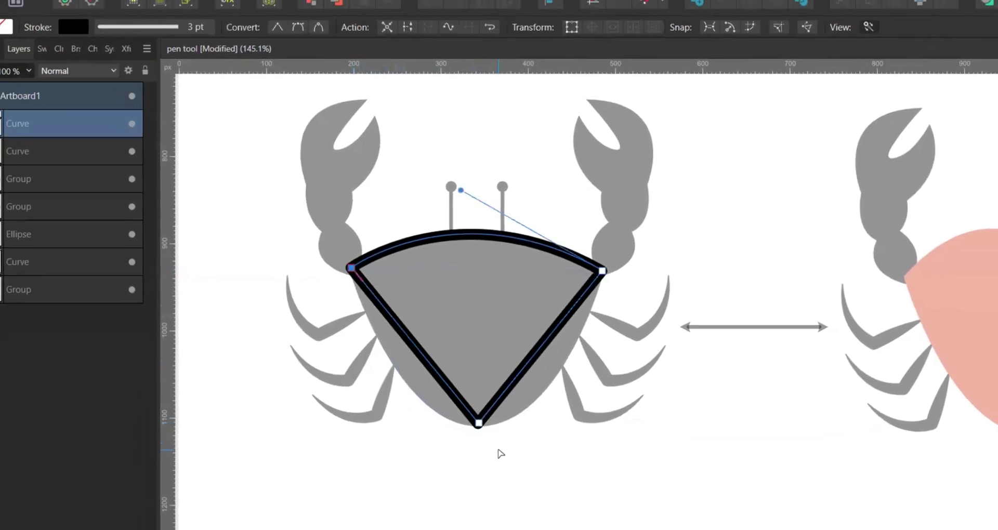
Convert the outline's bottom node to smooth and extend both its handles so the sides follow the crab's body
key("a")
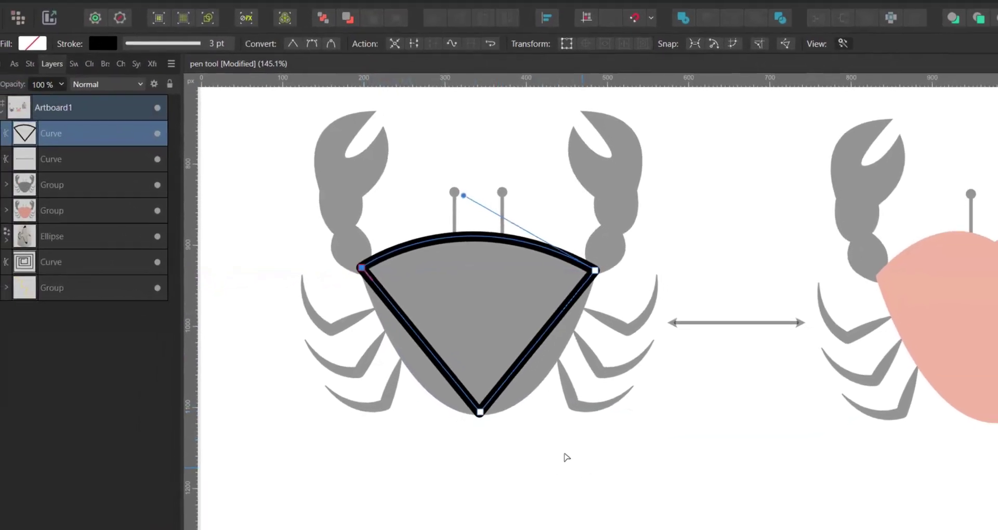
mouse_move(567, 458)
left_mouse_down()
mouse_move(412, 368)
mouse_move(375, 364)
left_mouse_up()
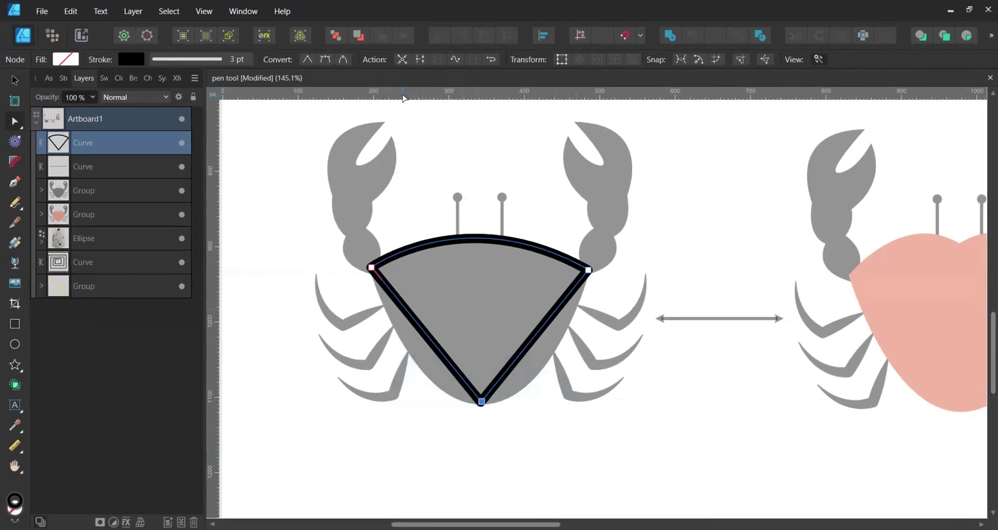
left_click(329, 62)
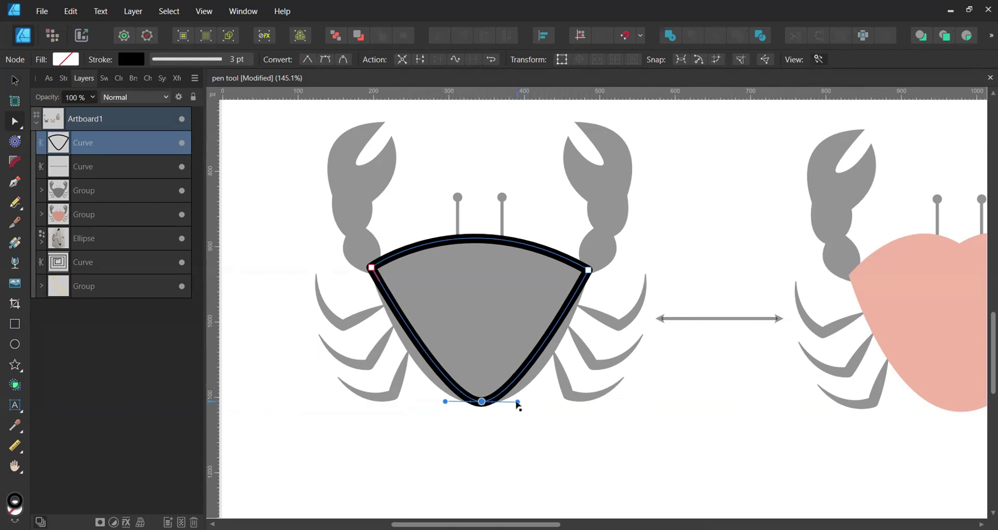
left_click_drag(523, 402, 552, 414)
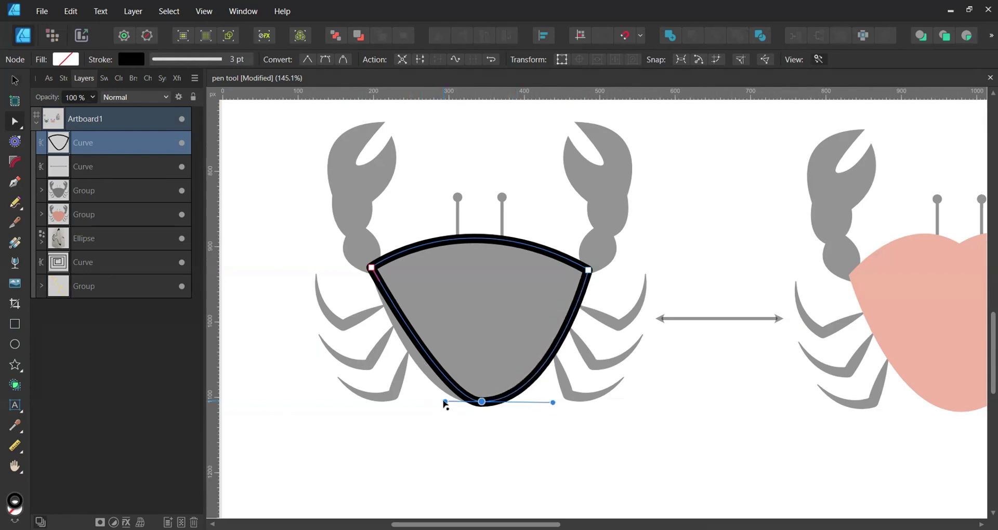
left_click_drag(445, 403, 410, 404)
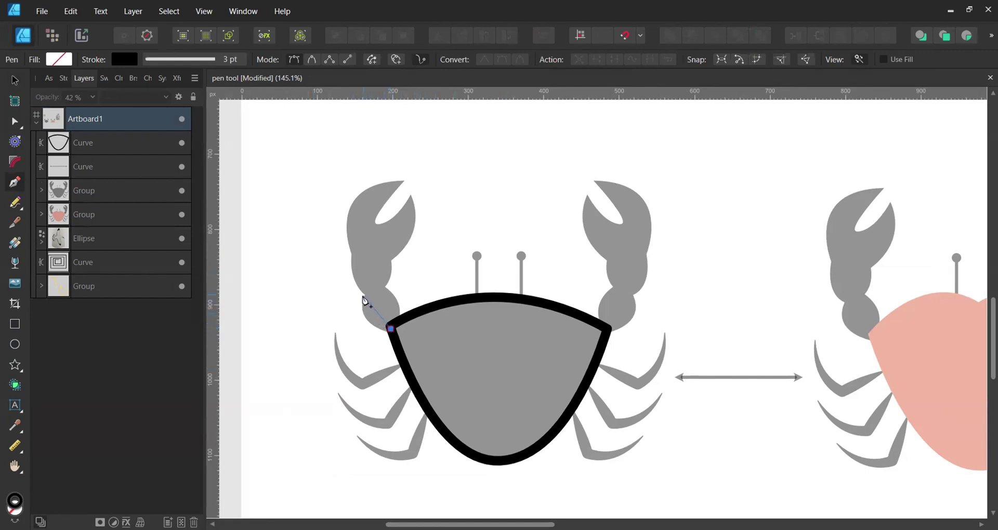
Trace a closed curved outline around the grey crab's left claw, starting and ending at the body's left corner
left_click_drag(364, 294, 370, 260)
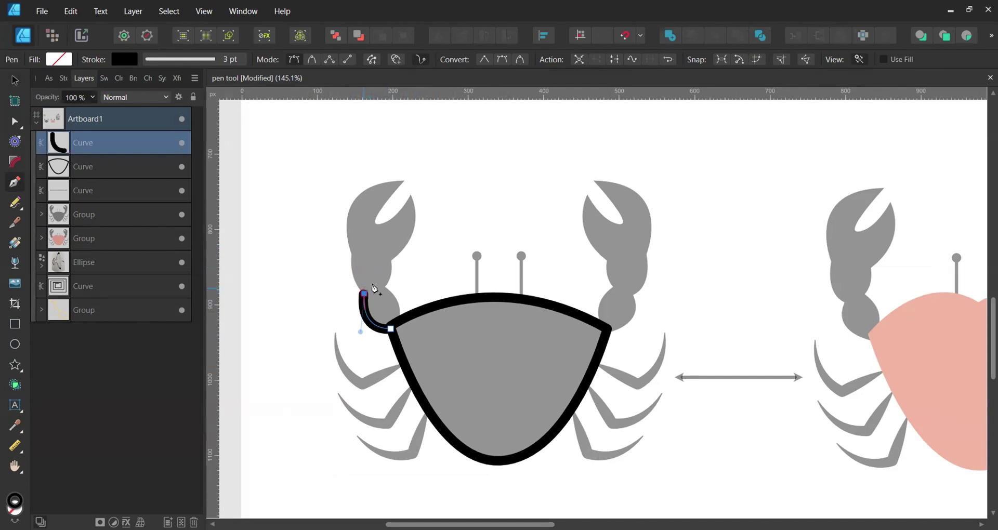
left_click_drag(352, 255, 357, 218)
left_click_drag(404, 180, 479, 174)
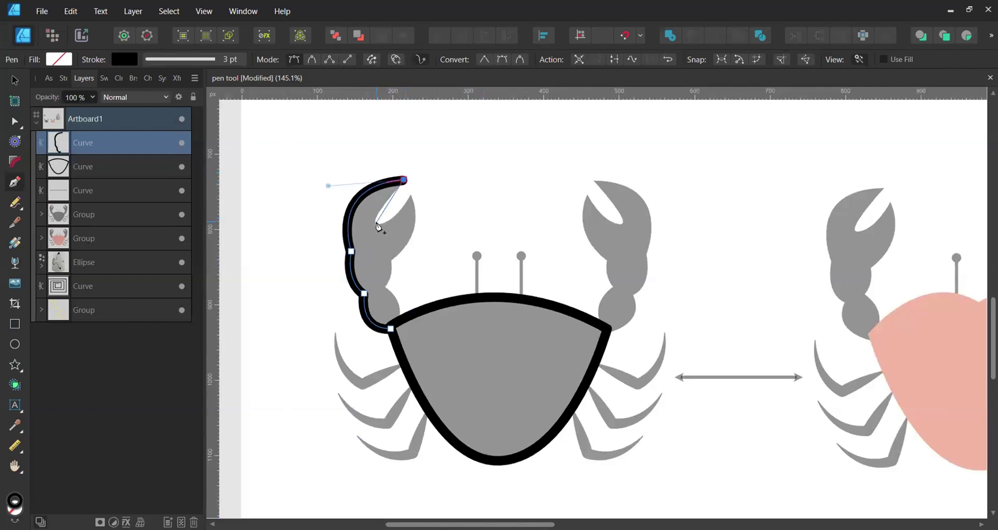
left_click_drag(376, 224, 382, 248)
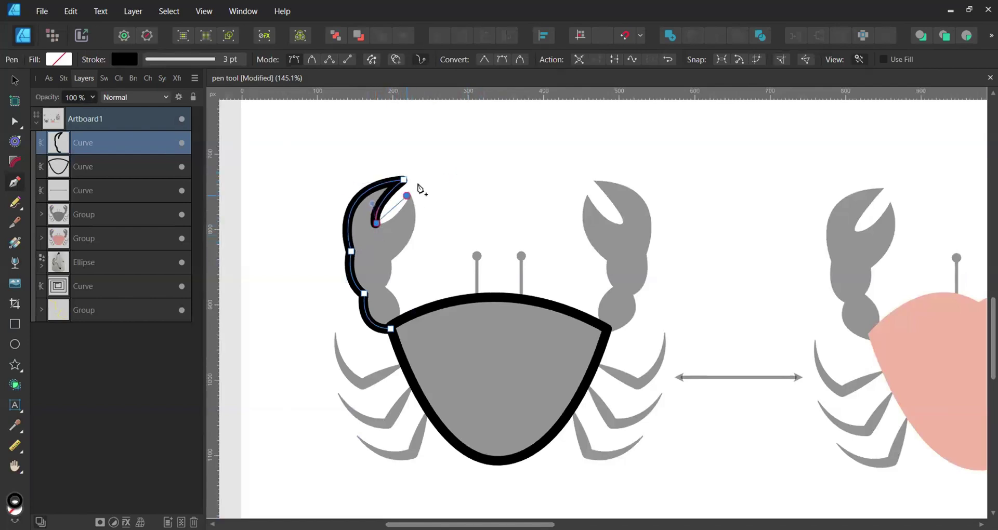
left_click_drag(407, 195, 366, 297)
left_click(390, 260)
left_click(383, 287)
left_click_drag(390, 328, 477, 267)
key("Escape")
Trace the crab's upper left leg as an open path, straight from body to joint and curved to the tip
left_click(502, 265)
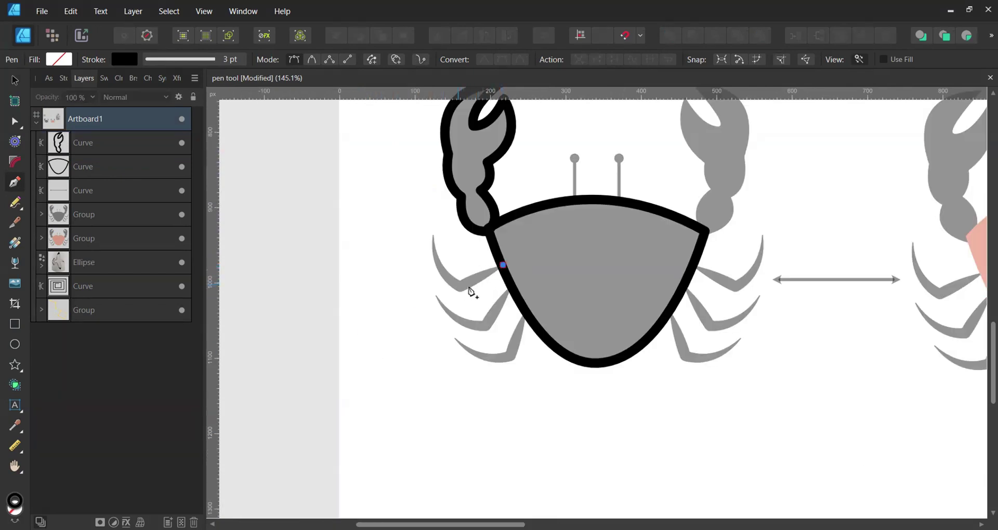
left_click(456, 286)
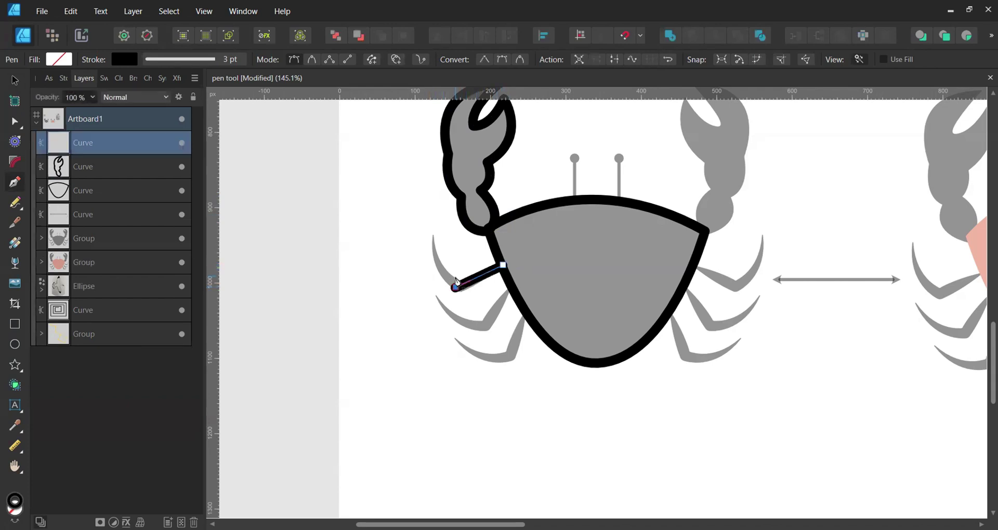
left_click_drag(432, 236, 432, 205)
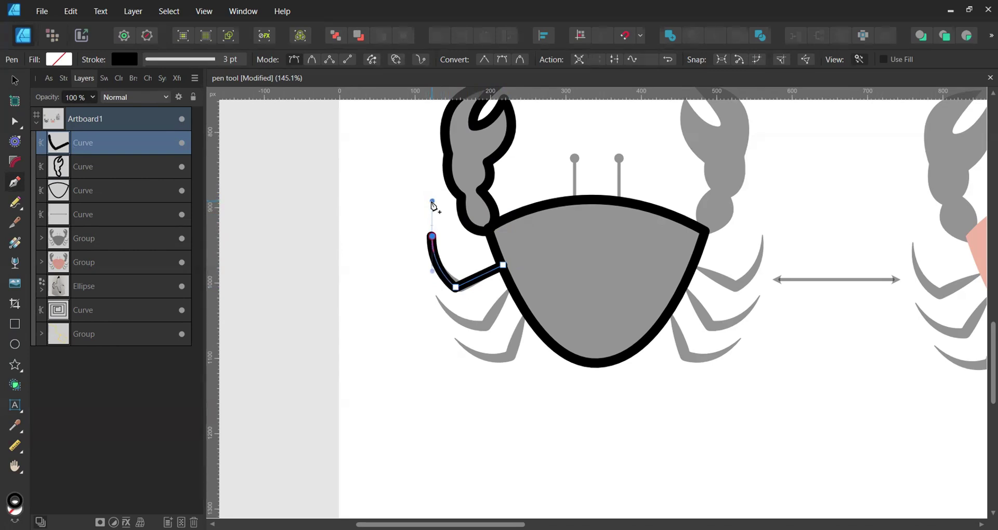
key("a")
left_click(195, 59)
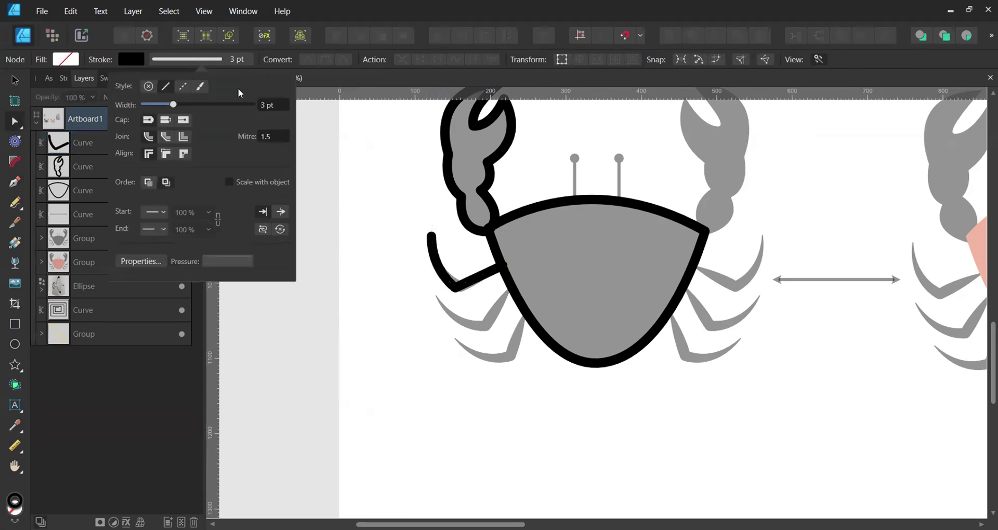
left_click(211, 263)
left_click(288, 277)
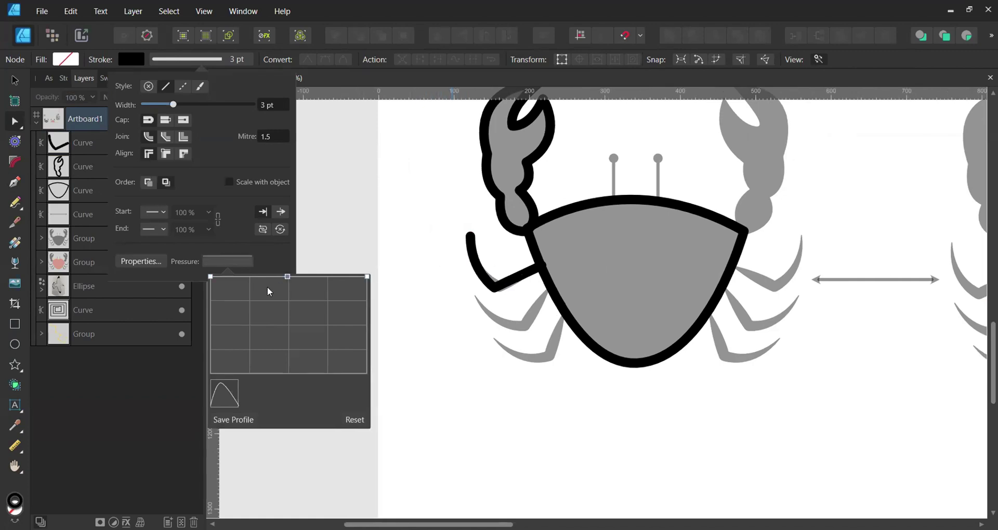
mouse_move(210, 280)
left_mouse_down()
mouse_move(210, 364)
mouse_move(210, 277)
left_mouse_up()
Taper the traced leg's stroke by adding a middle point to its pressure profile and lowering the profile's ends
left_click(473, 259)
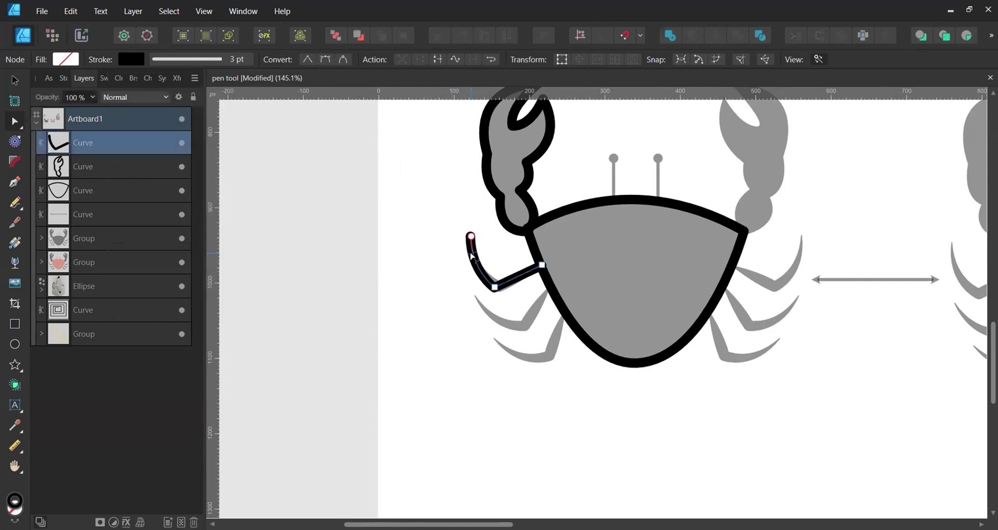
left_click(191, 61)
left_click(238, 261)
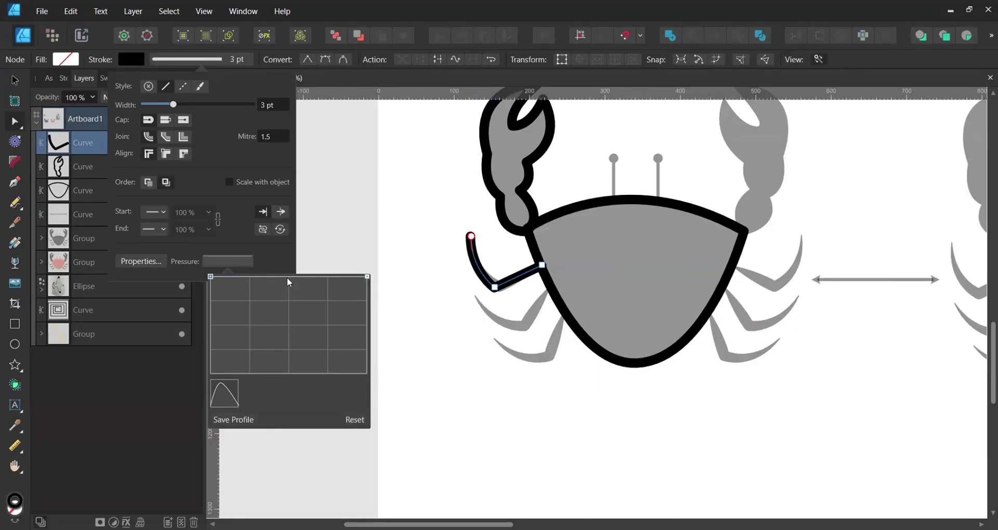
left_click(287, 277)
mouse_move(211, 276)
left_mouse_down()
mouse_move(210, 344)
mouse_move(210, 262)
left_mouse_up()
mouse_move(209, 277)
left_mouse_down()
mouse_move(205, 360)
mouse_move(196, 266)
left_mouse_up()
left_click_drag(211, 277, 210, 339)
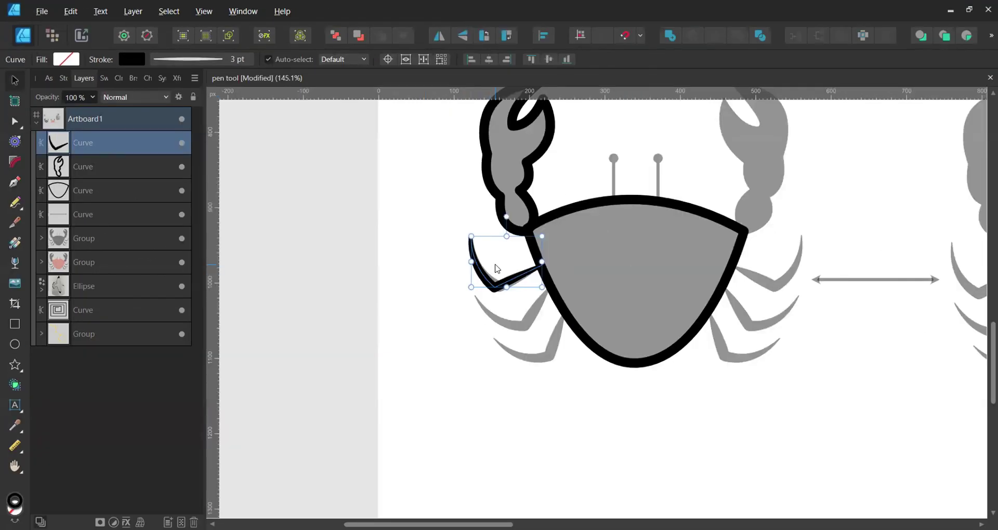
Duplicate the tapered leg onto the crab's middle and lower left legs, rotating each copy to match the grey shape
left_click_drag(498, 269, 493, 324)
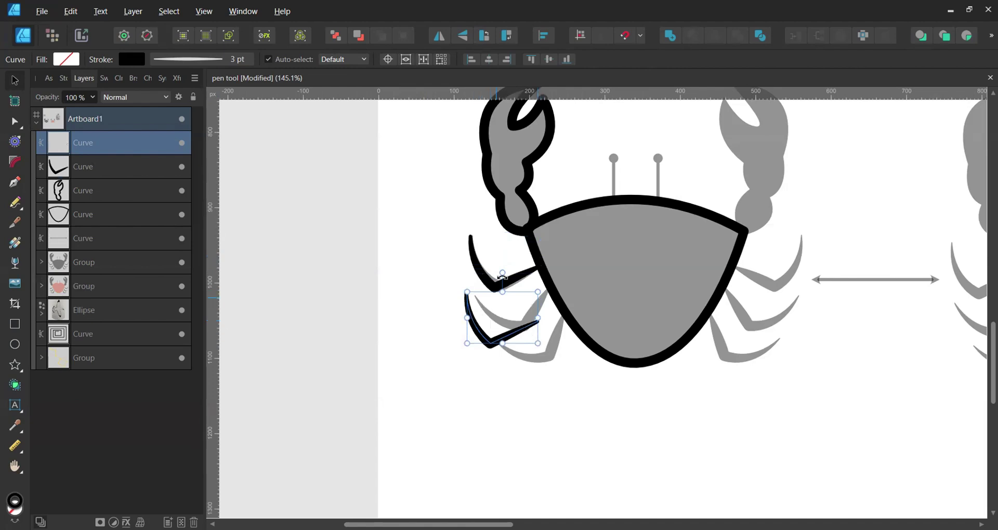
left_click_drag(502, 273, 484, 273)
left_click_drag(501, 340, 539, 360)
left_click_drag(524, 296, 505, 305)
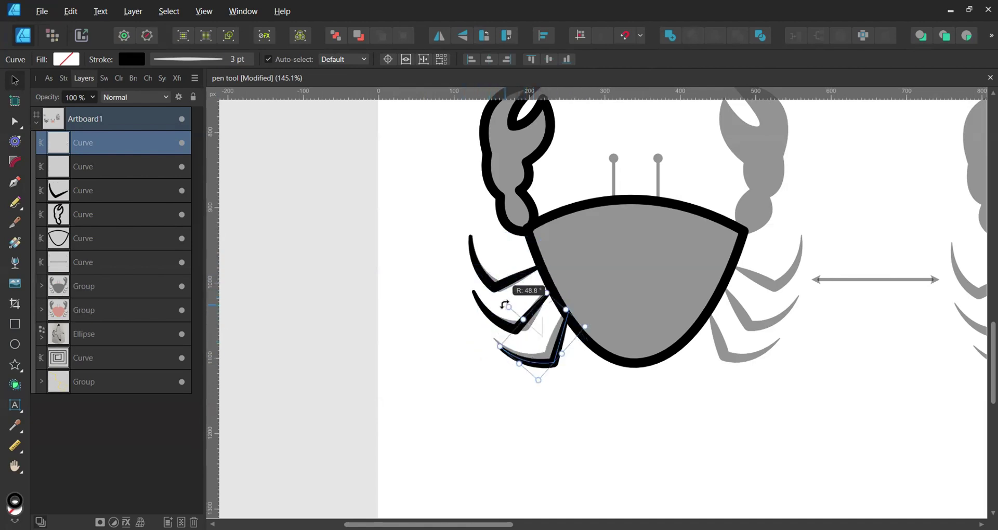
Draw a straight line over the grey crab's left antenna, from the body's top edge to the antenna's tip
left_click(643, 150)
left_click_drag(642, 151, 565, 209)
key("p")
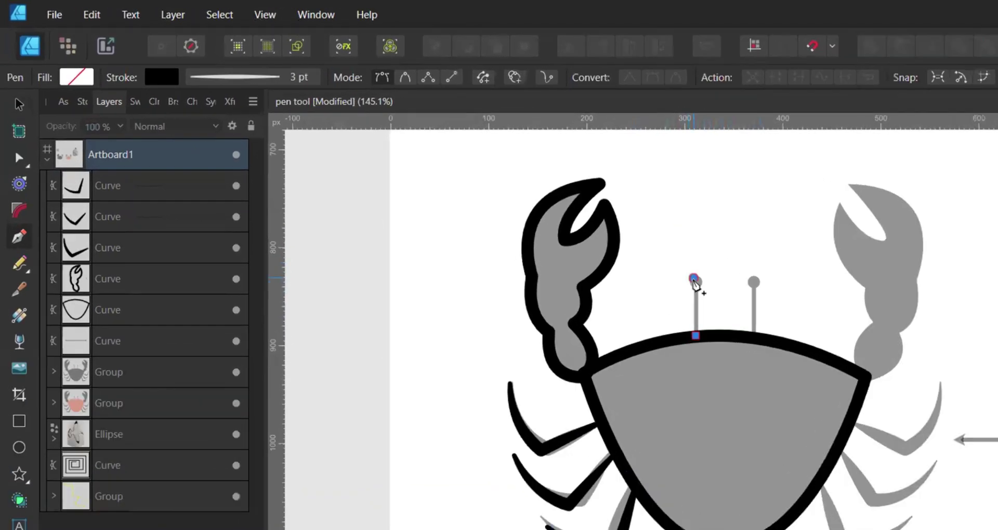
left_click(620, 251)
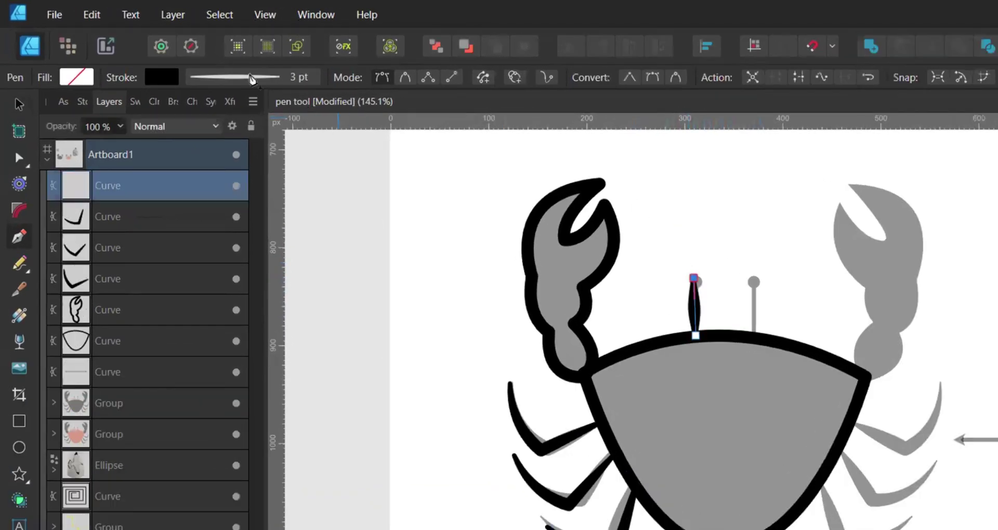
Give the antenna line a Circle Solid end arrowhead
left_click(251, 78)
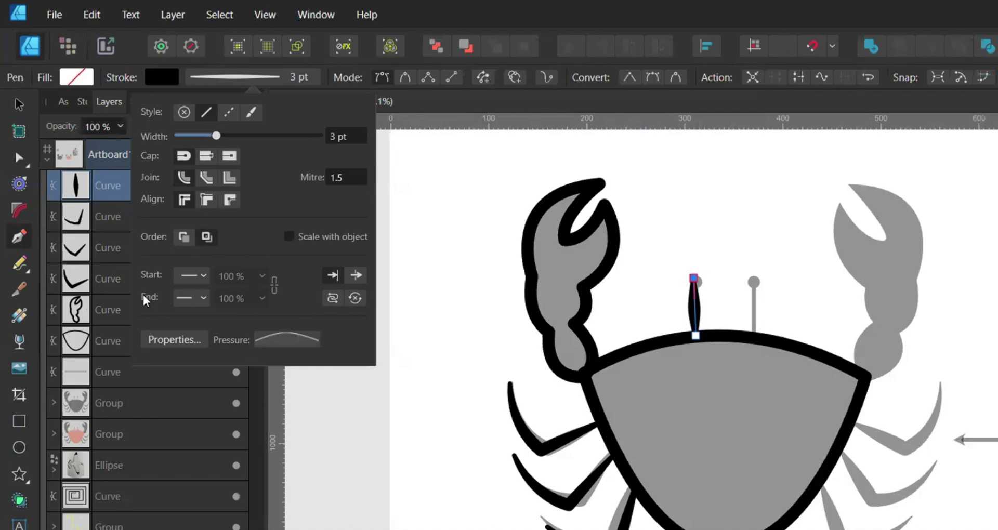
left_click(208, 280)
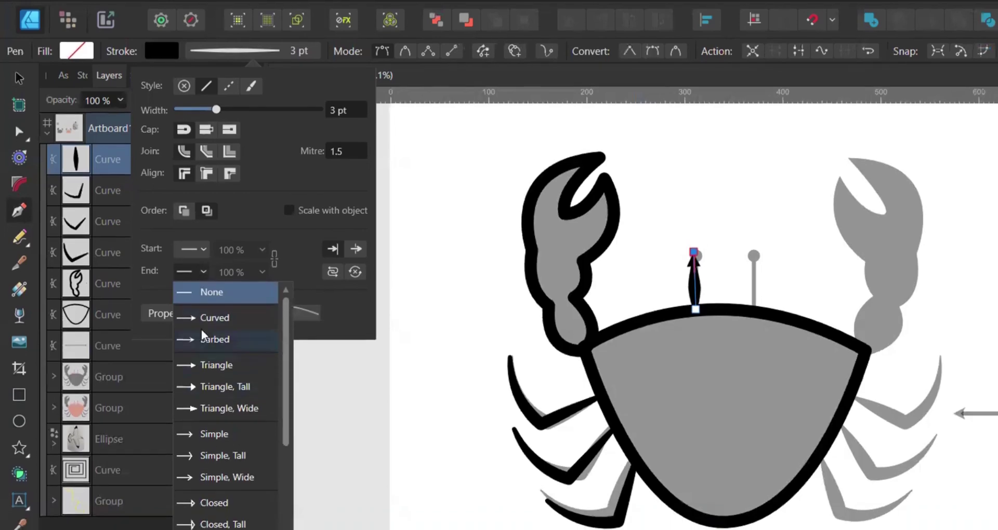
scroll(201, 364, "down", 5)
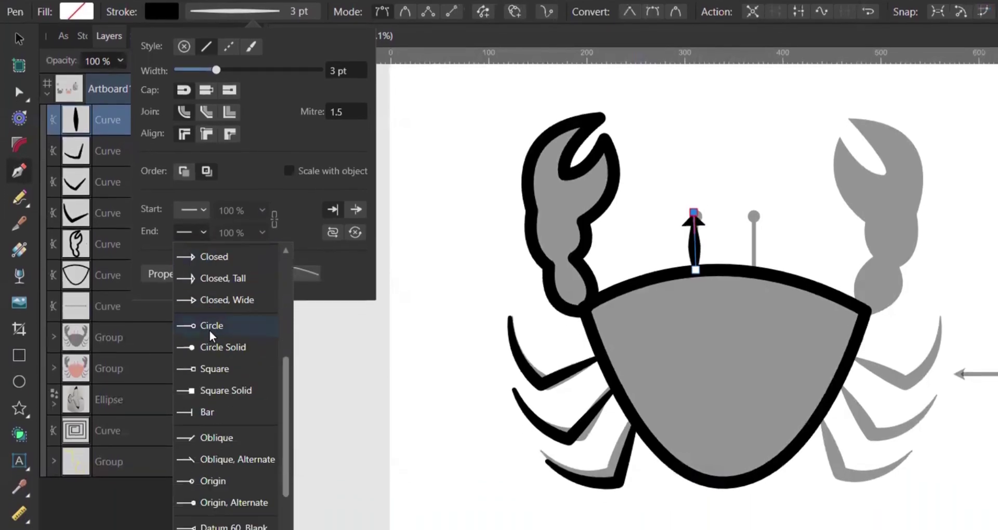
scroll(211, 338, "down", 2)
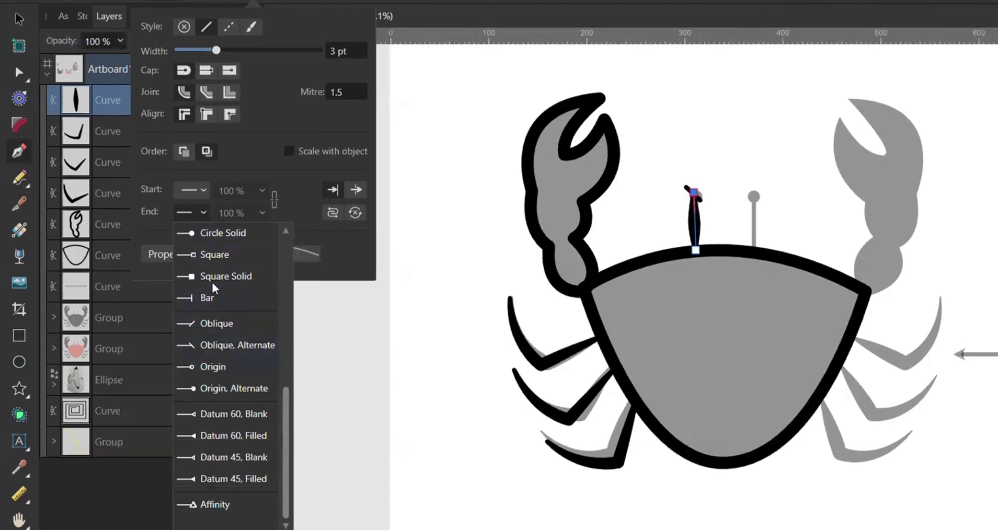
scroll(212, 295, "up", 1)
scroll(212, 250, "up", 3)
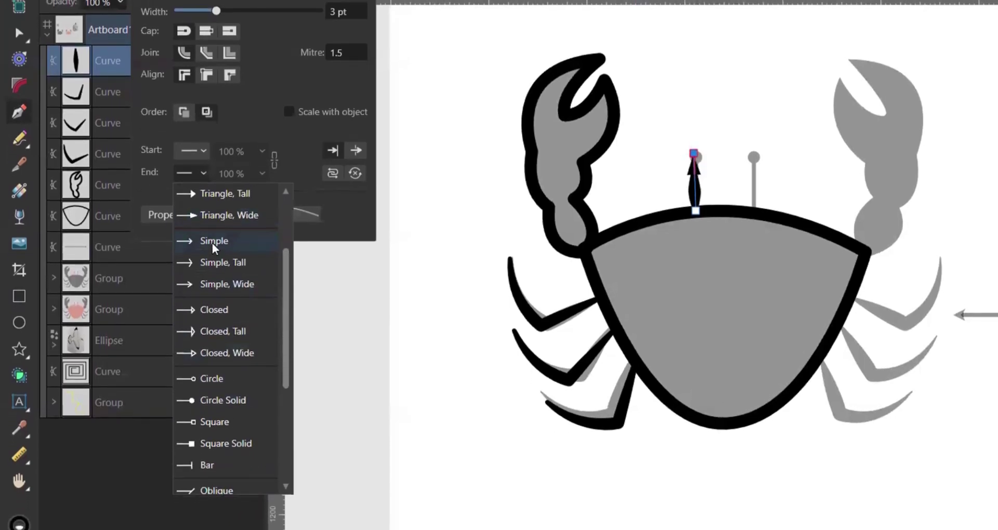
scroll(208, 327, "down", 1)
left_click(211, 333)
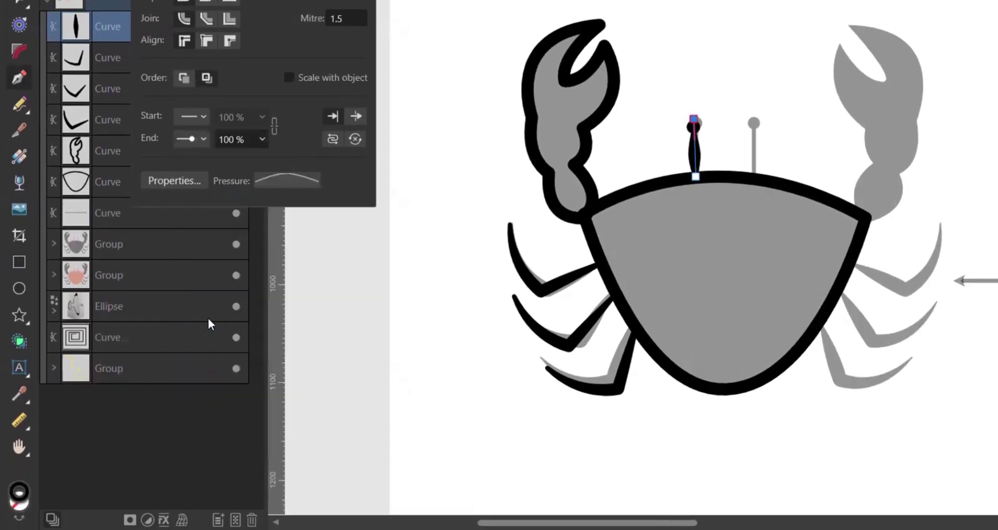
Reset the antenna line's pressure profile to a uniform stroke and set its width to 1 pt
left_click(307, 194)
left_click(347, 420)
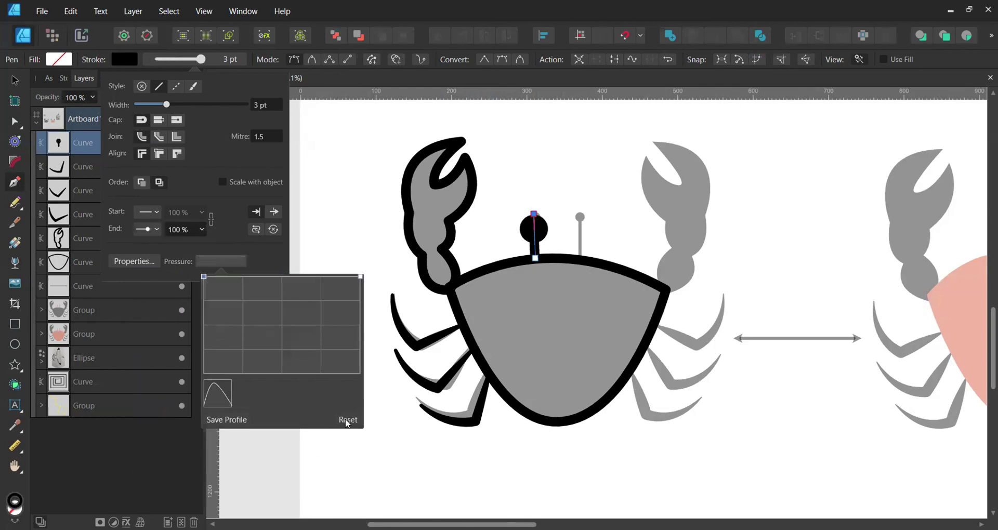
left_click(260, 106)
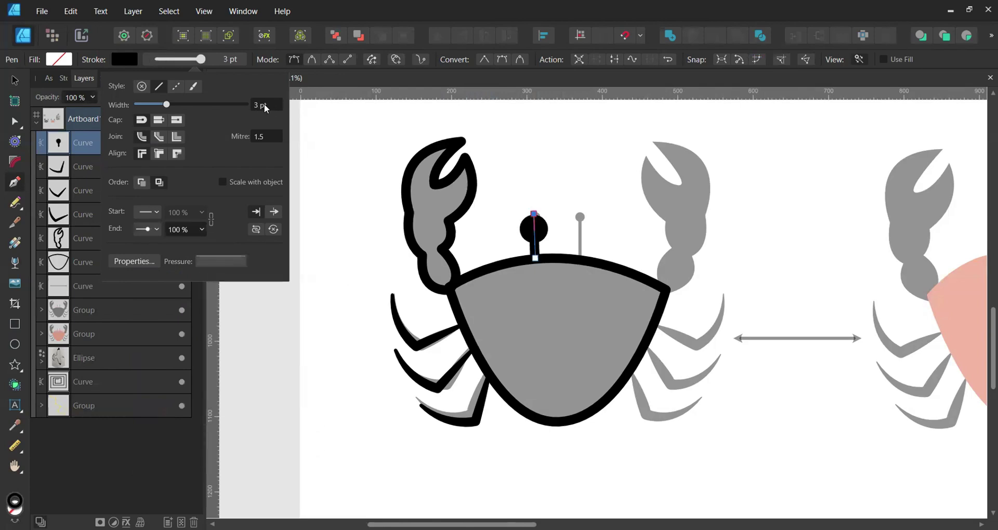
scroll(264, 104, "down", 3)
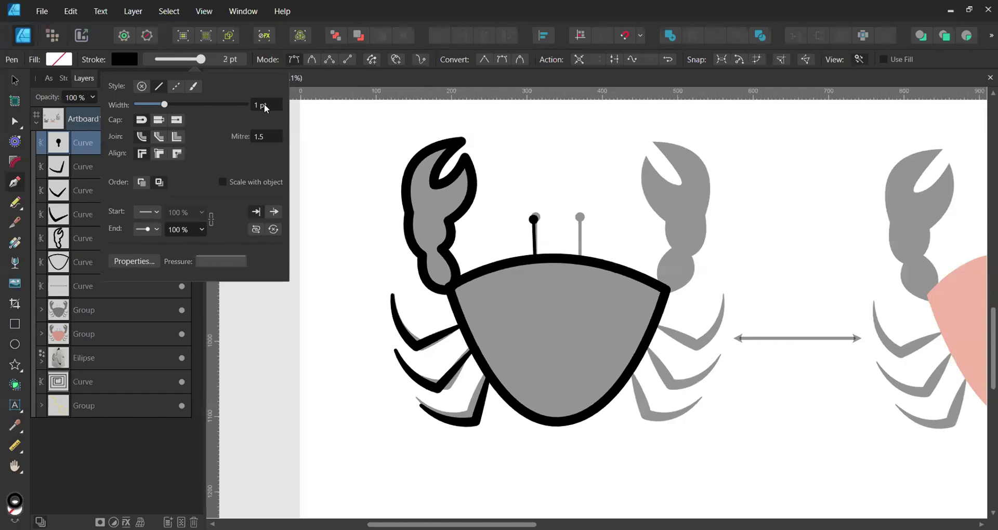
scroll(264, 104, "up", 1)
Duplicate the traced antenna and place the copy over the grey crab's right antenna
key("v")
key("ctrl+j")
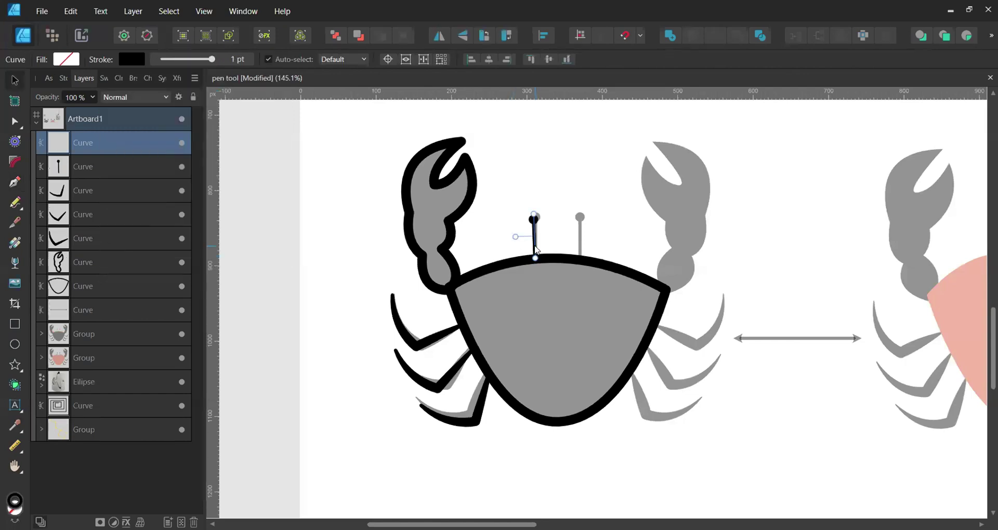
left_click_drag(536, 251, 582, 251)
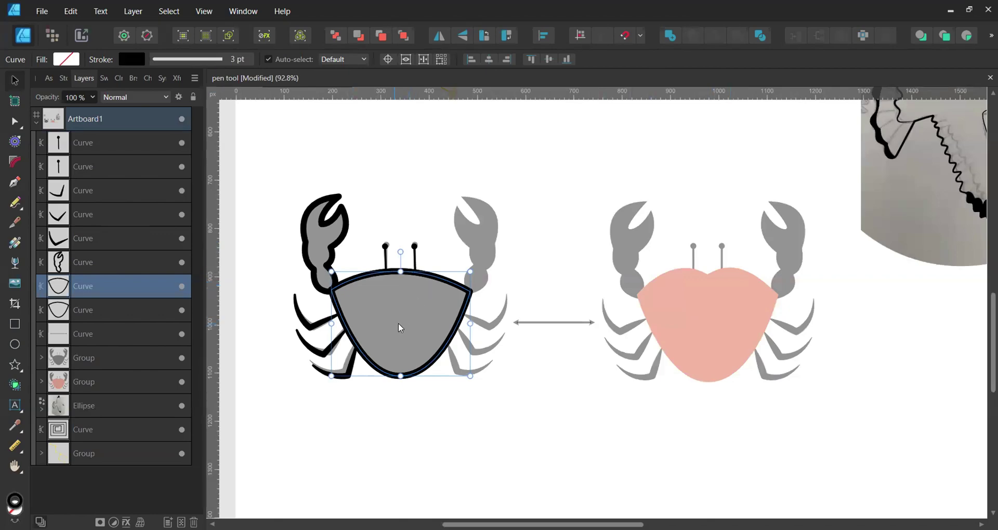
Place the duplicate body outline over the pink crab's body and add a node midway along its top edge
left_click_drag(400, 328, 741, 343)
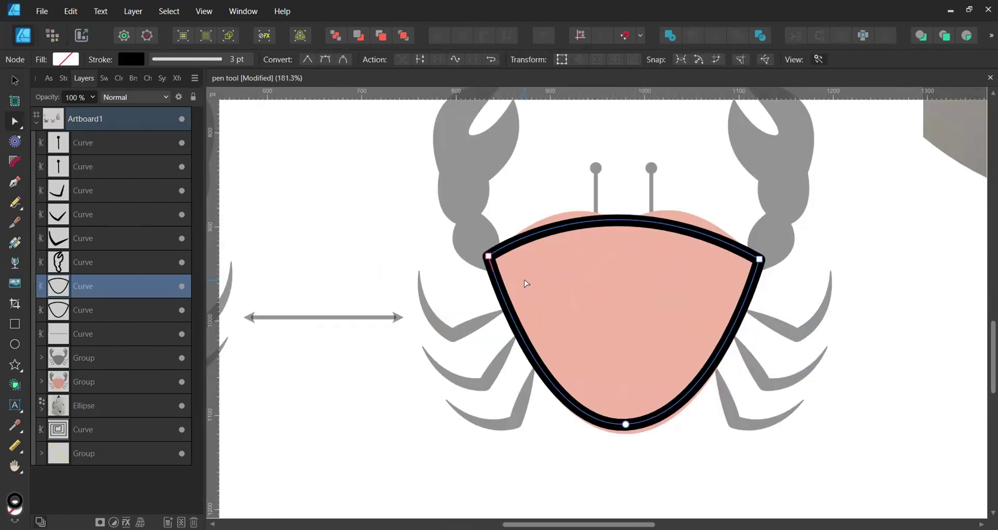
left_click(624, 222)
scroll(624, 223, "up", 1)
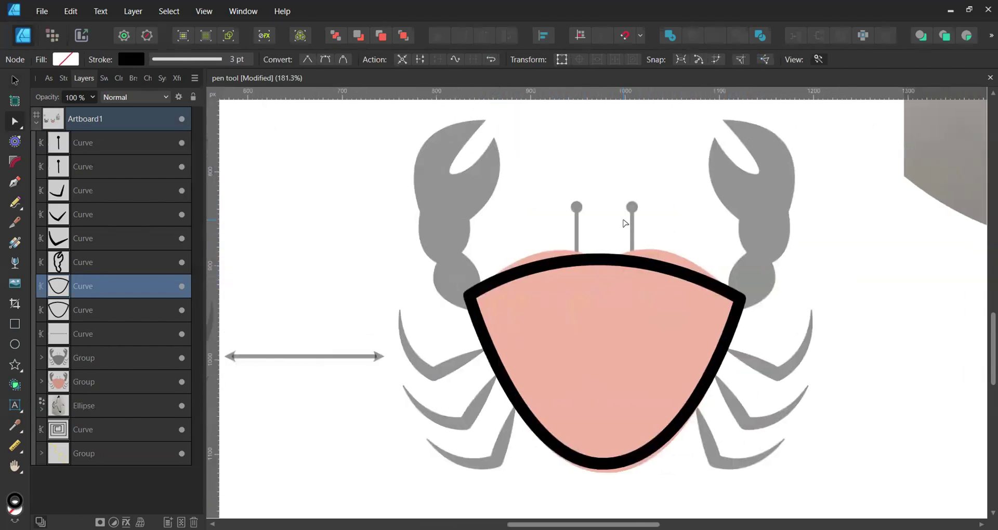
Try to reshape the top edge by moving the new middle node's linked handles, and undo each change
mouse_move(522, 257)
left_mouse_down()
mouse_move(524, 232)
mouse_move(535, 296)
mouse_move(526, 264)
left_mouse_up()
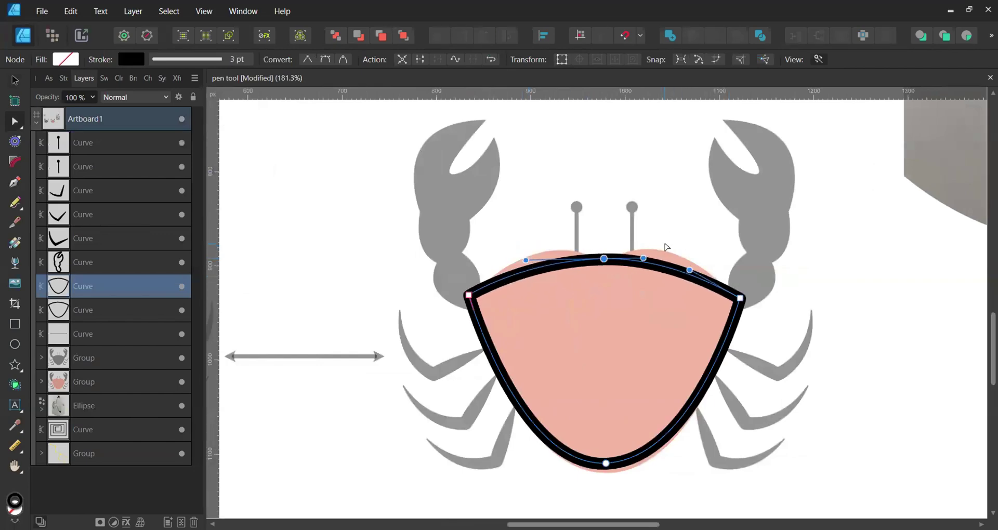
key("ctrl+z")
left_click_drag(644, 263, 661, 270)
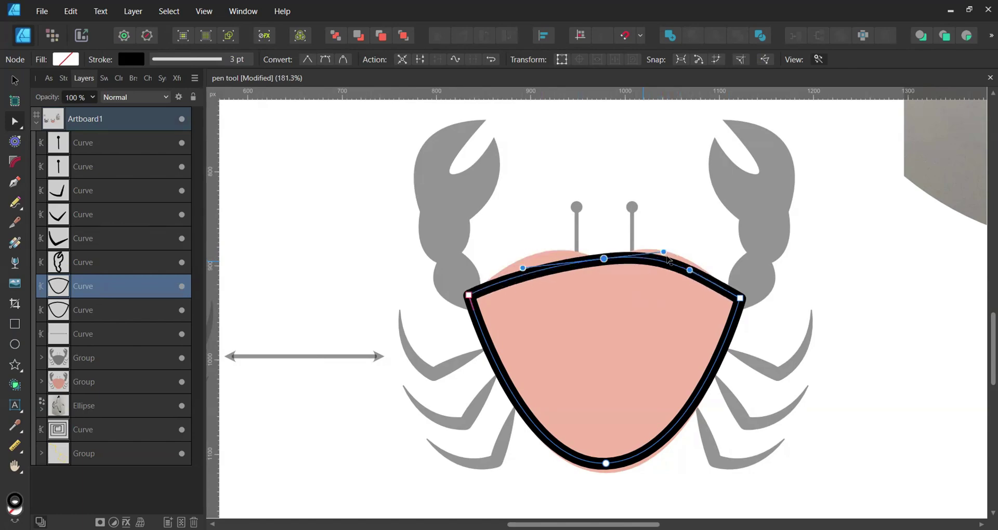
key("ctrl+z")
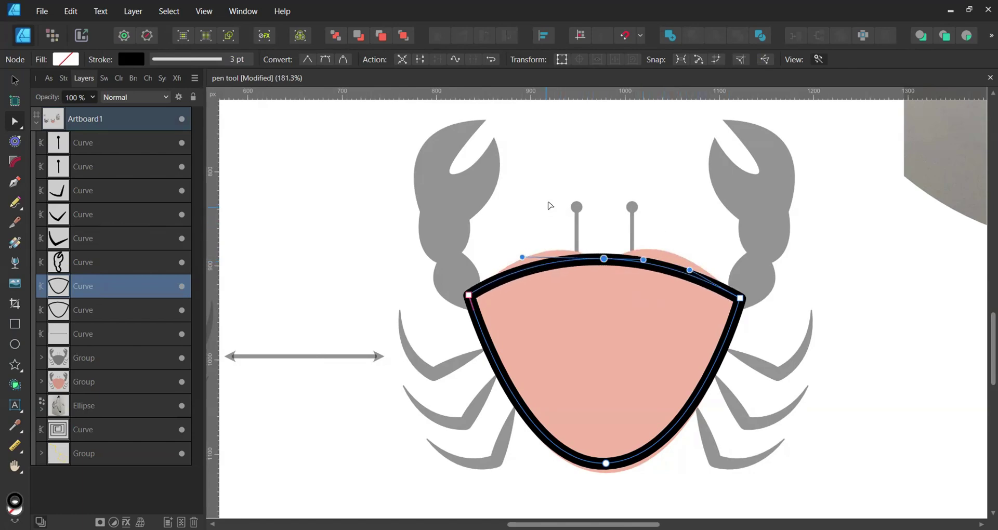
Shape the top edge into two humps matching the pink body by moving the middle node's handles independently and adjusting the right corner's handle
left_click_drag(552, 191, 665, 339)
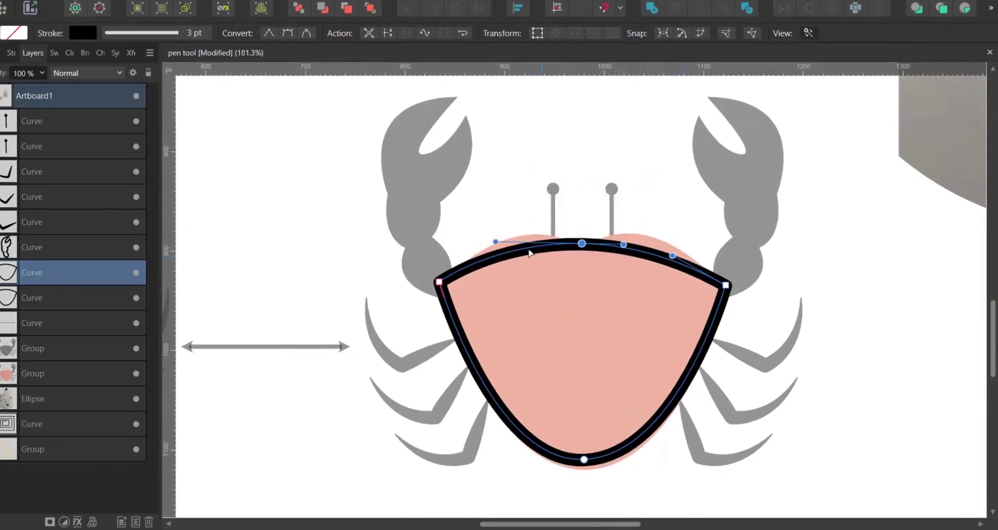
left_click_drag(496, 242, 491, 203)
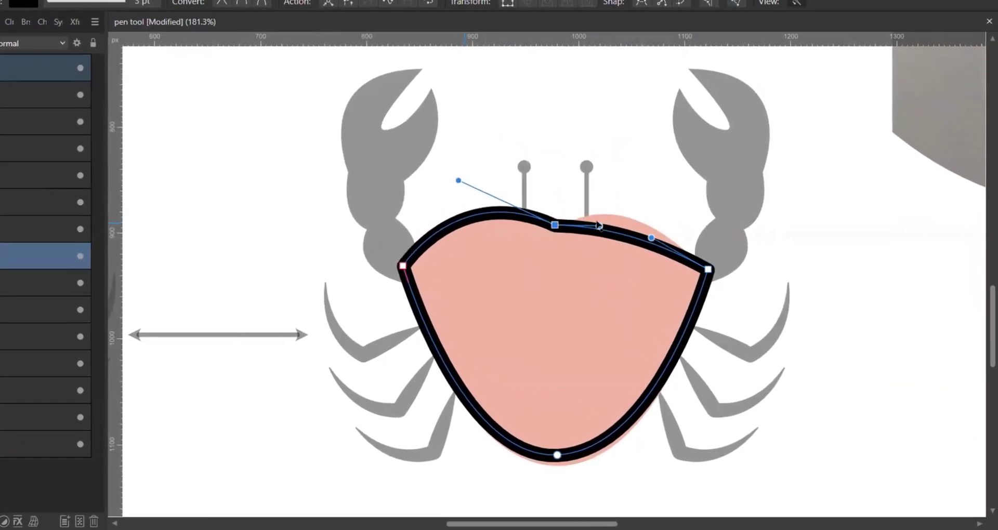
left_click_drag(598, 225, 635, 187)
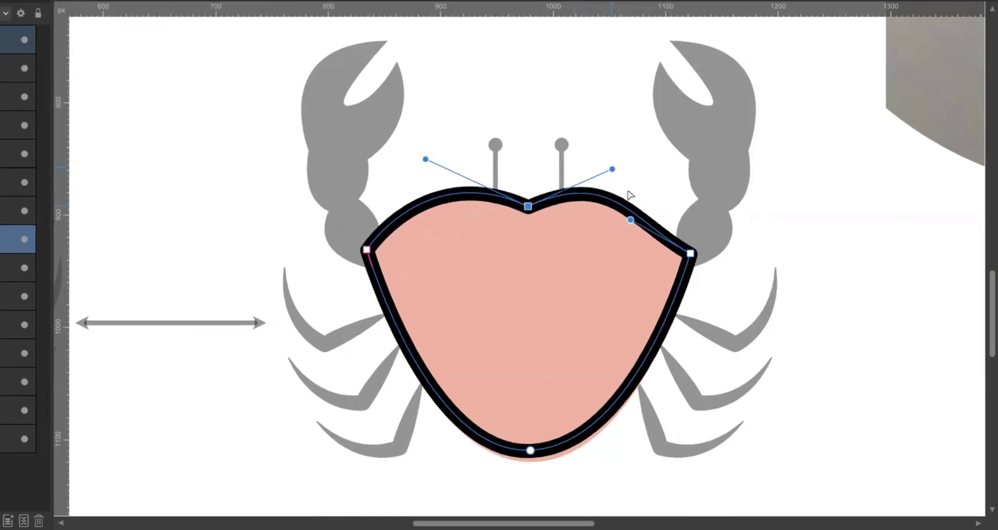
left_click_drag(630, 220, 660, 213)
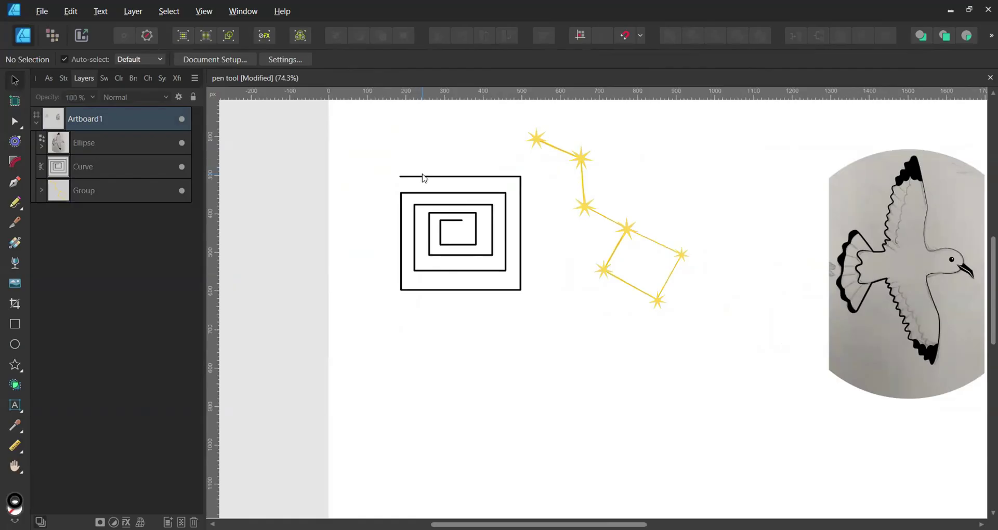
Trace the outer turn of the square spiral with straight Pen segments, starting from its outer end
left_click(423, 176)
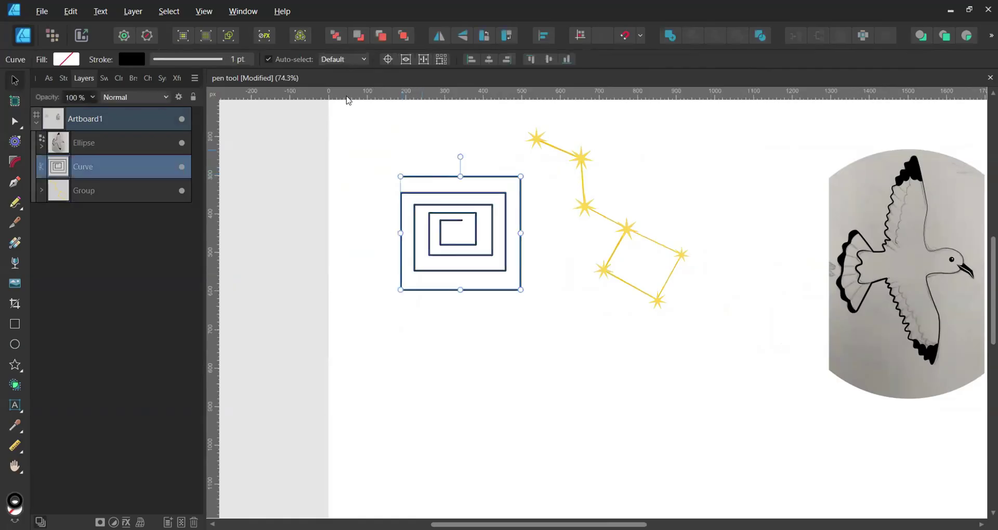
key("p")
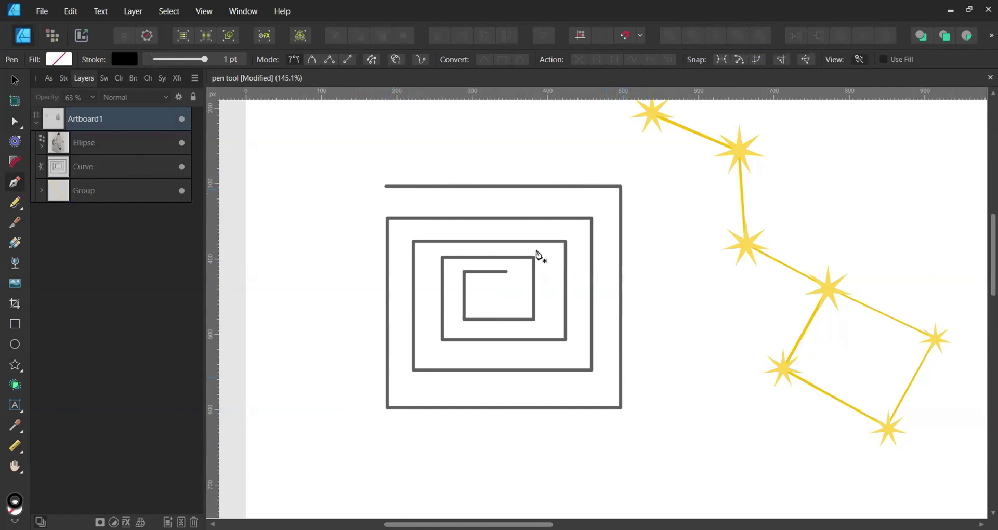
left_click(385, 184)
left_click(622, 185)
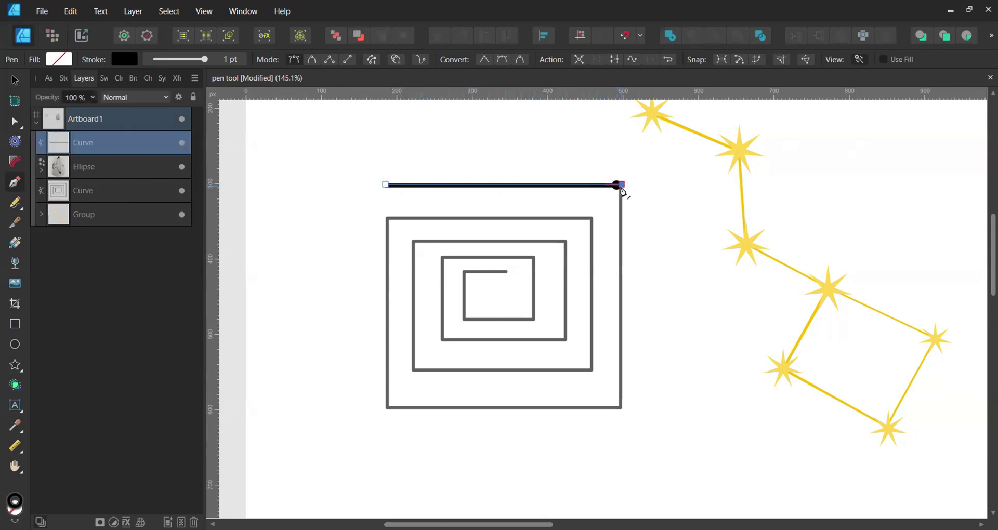
left_click(622, 403)
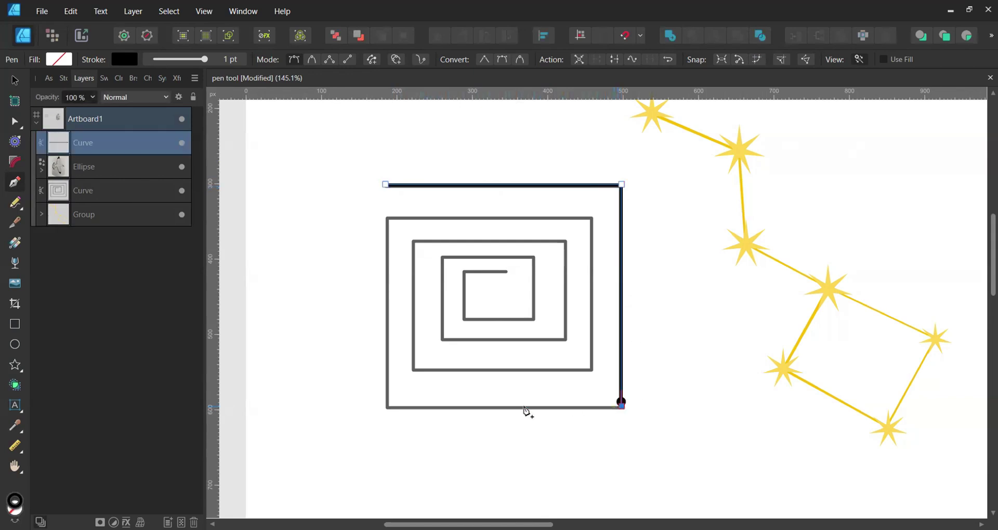
left_click(386, 407)
left_click(387, 218)
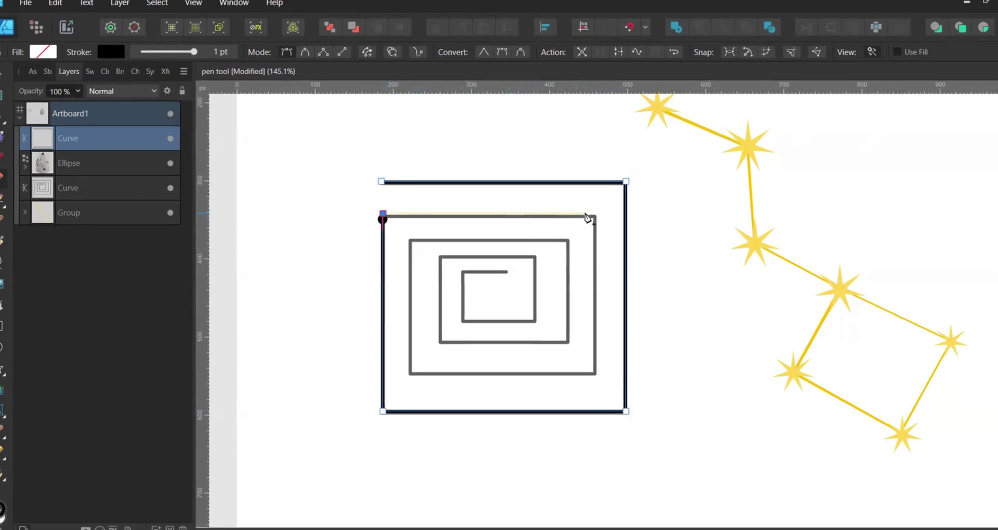
Continue tracing the spiral inward along its second turn and across the upper edge of its third turn
left_click(594, 216)
left_click(594, 373)
left_click(411, 373)
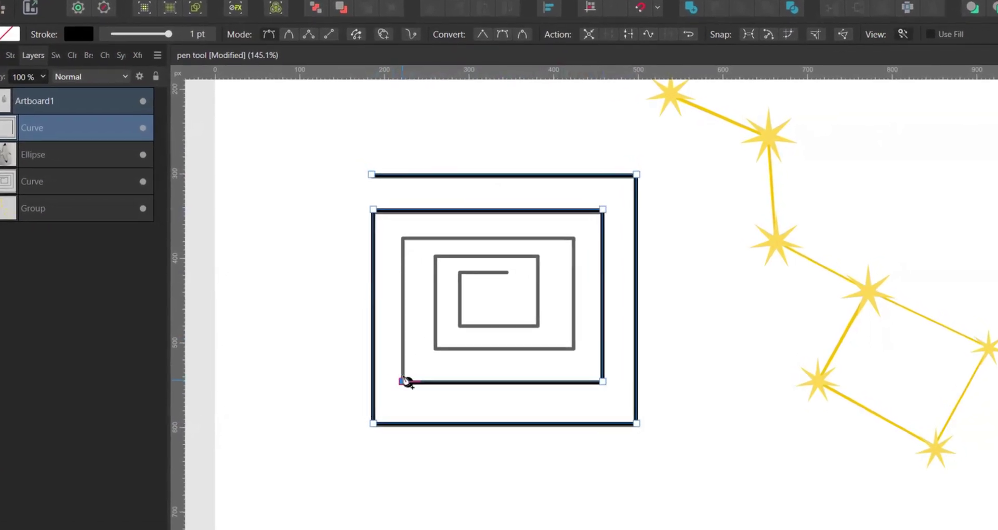
left_click(403, 238)
left_click(567, 238)
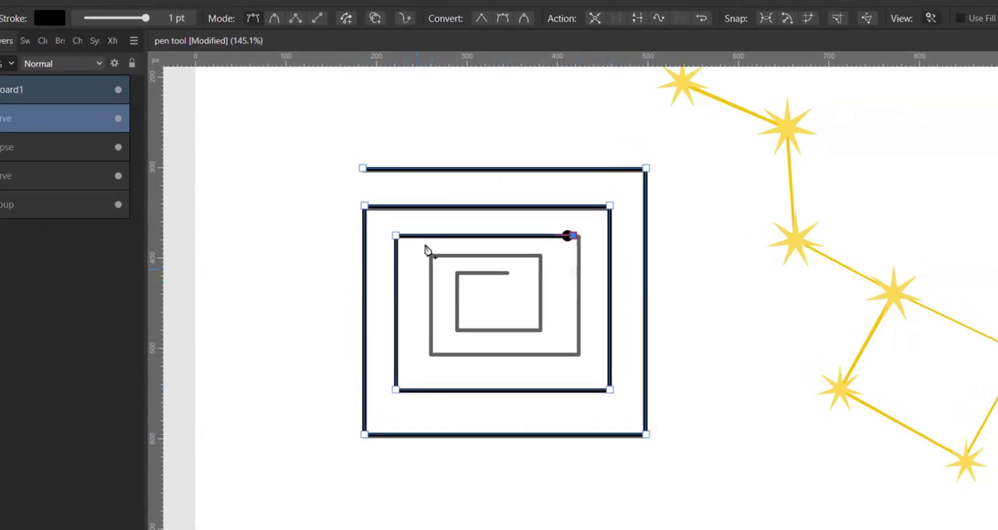
Set the stroke's end arrowhead to None on the traced spiral
left_click(137, 17)
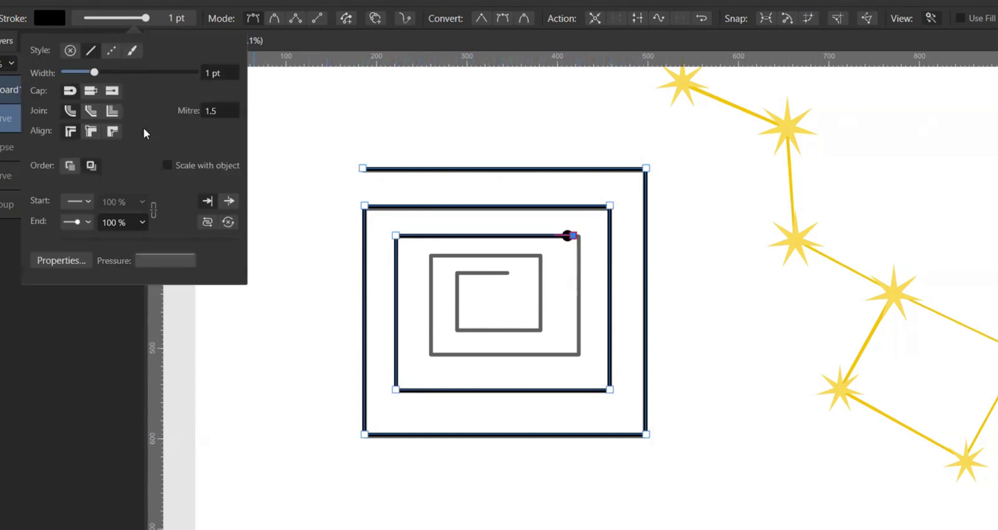
left_click(73, 223)
scroll(104, 364, "up", 5)
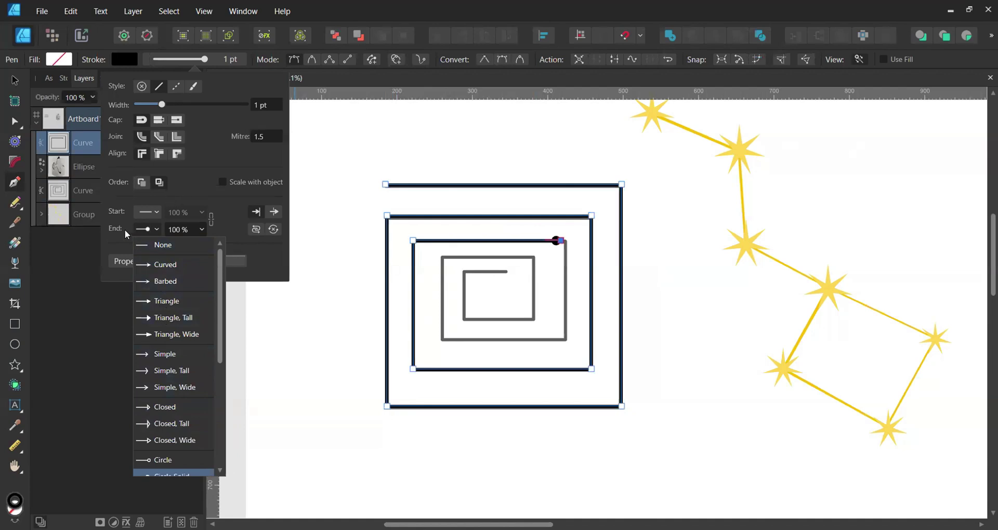
left_click(151, 229)
left_click(147, 231)
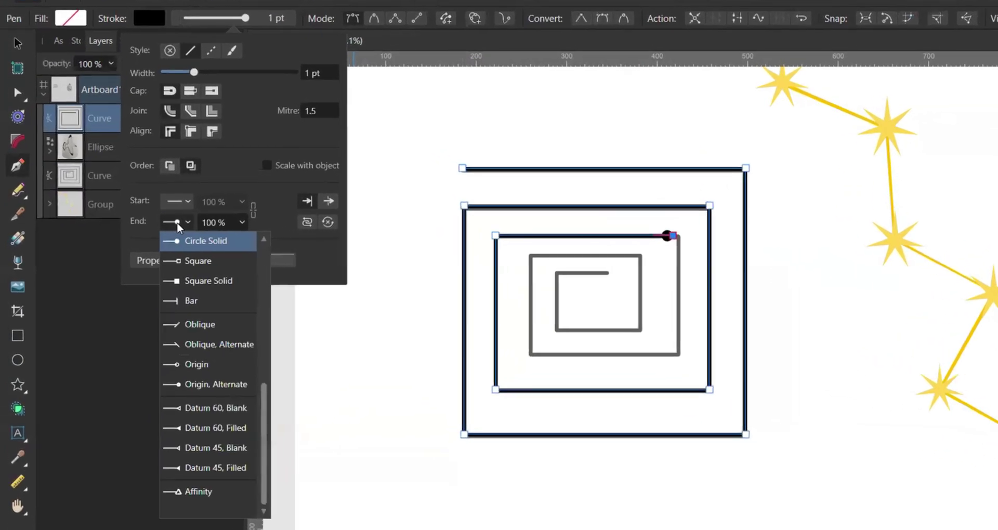
scroll(186, 245, "up", 5)
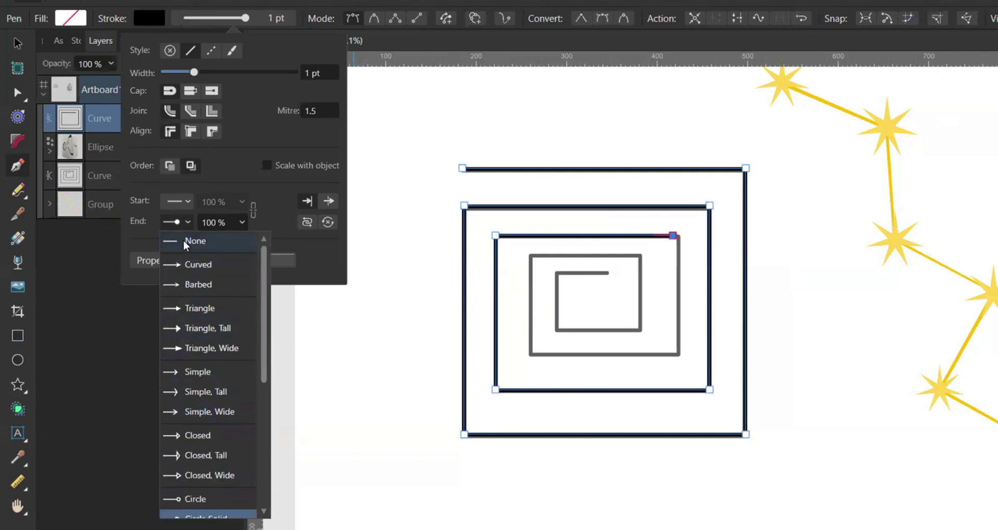
left_click(189, 245)
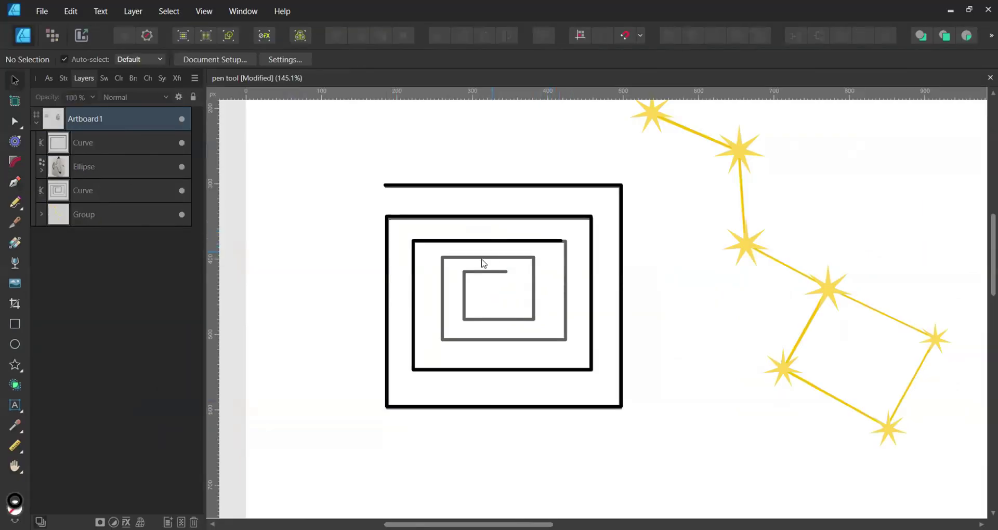
Trace the constellation's handle with straight Pen segments from the uppermost star through the next three stars
scroll(479, 263, "down", 3)
key("p")
scroll(499, 218, "right", 3)
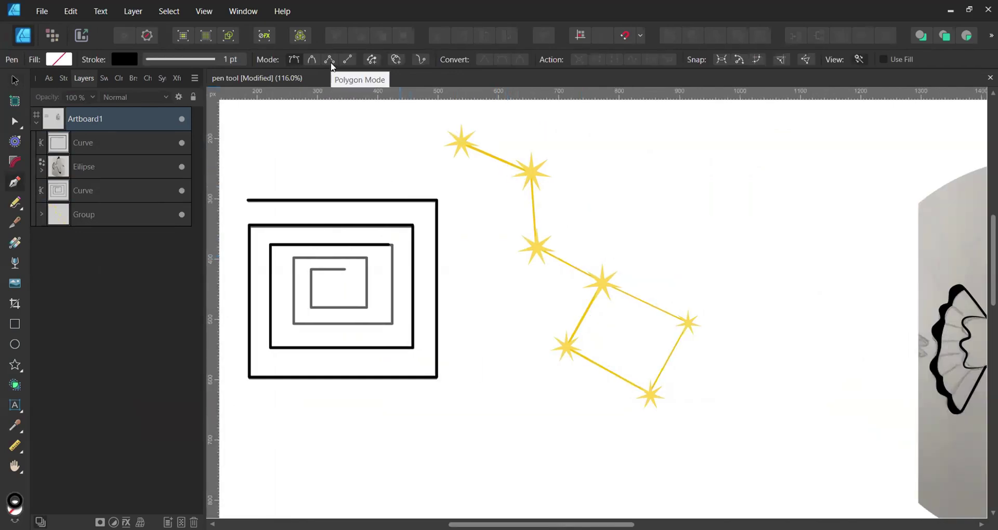
scroll(554, 192, "left", 2)
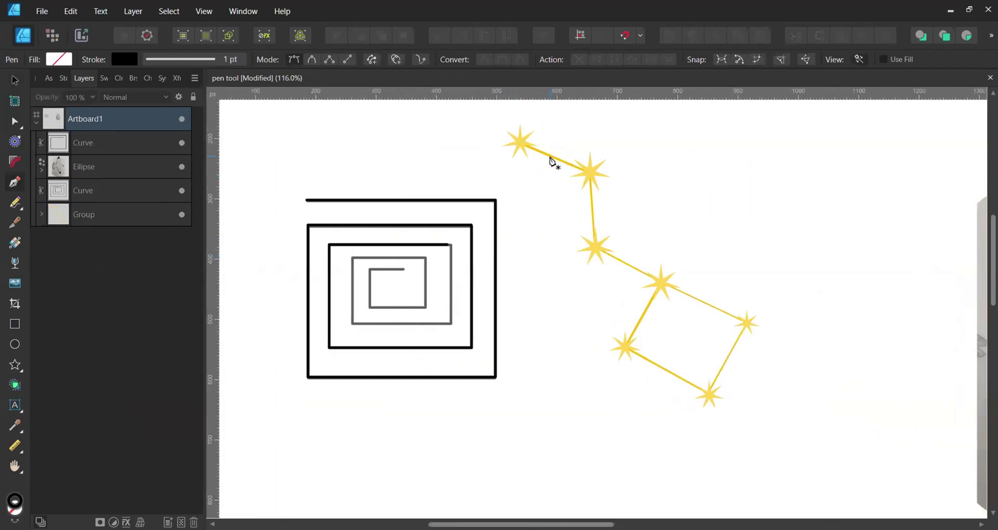
left_click(518, 141)
left_click(588, 171)
left_click(596, 247)
left_click(661, 280)
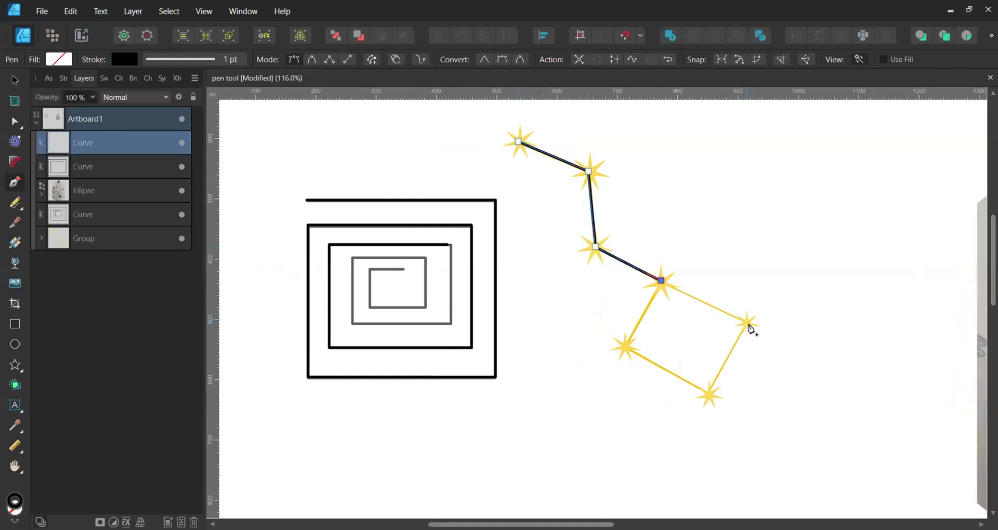
Trace the constellation's four-sided bowl back to the star where it meets the handle, and deselect the path
left_click(748, 324)
left_click(709, 395)
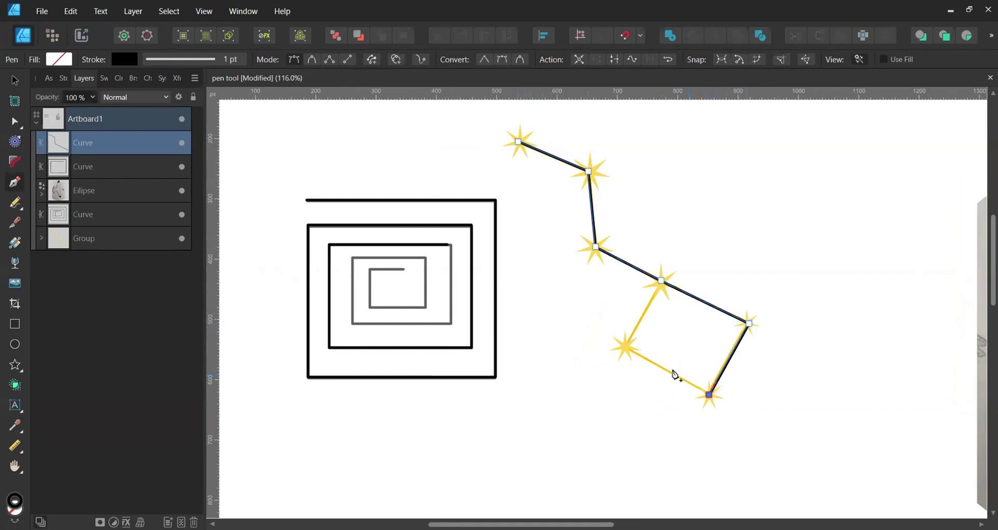
left_click(627, 345)
left_click(661, 281)
key("a")
left_click(691, 179)
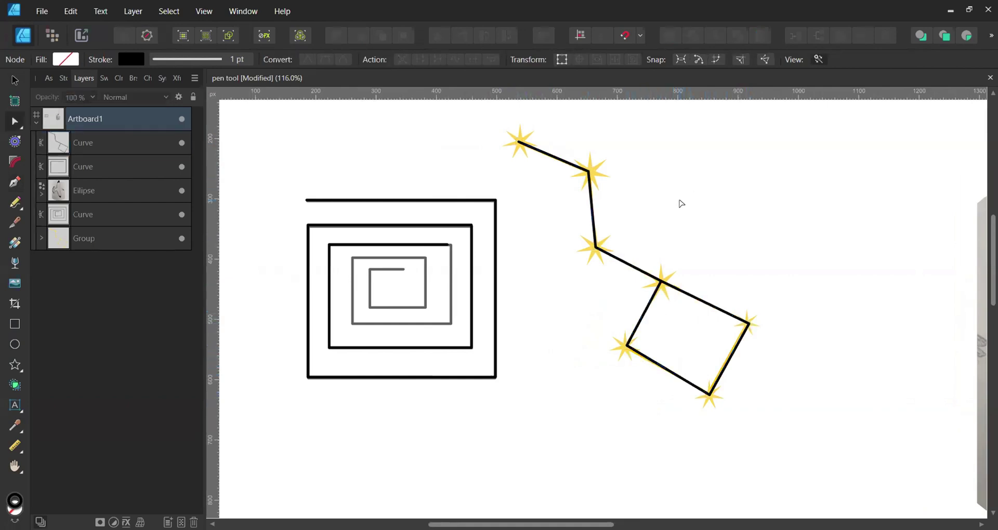
Draw a straight line in the Pen tool's Line Mode over the uppermost inner feather line of the gull's tail
scroll(680, 208, "up", 4)
scroll(680, 208, "down", 5)
scroll(679, 208, "up", 2)
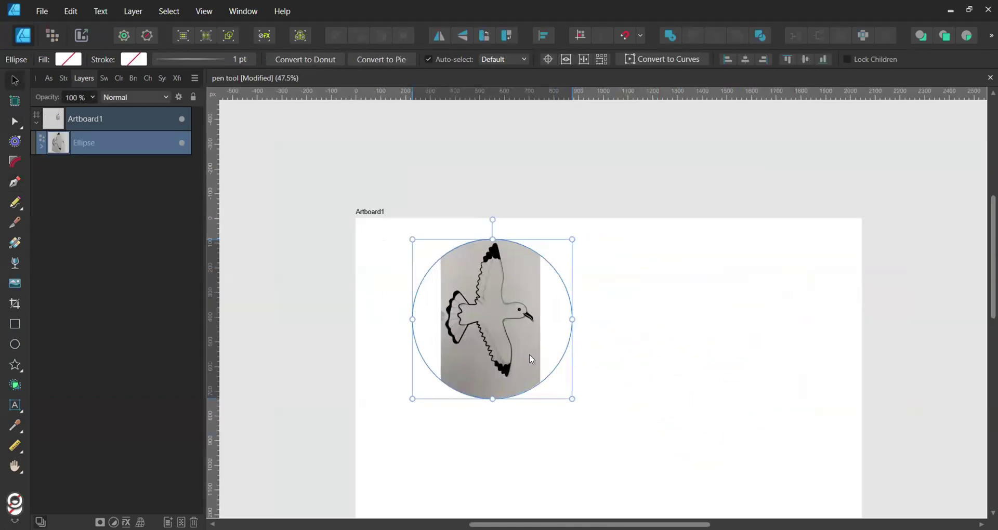
scroll(529, 354, "up", 3)
left_click(777, 329)
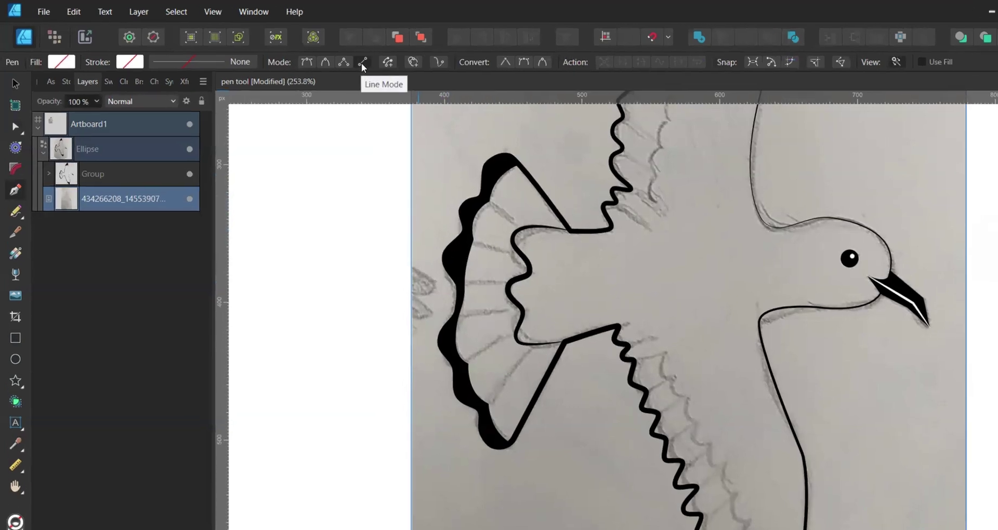
left_click(363, 63)
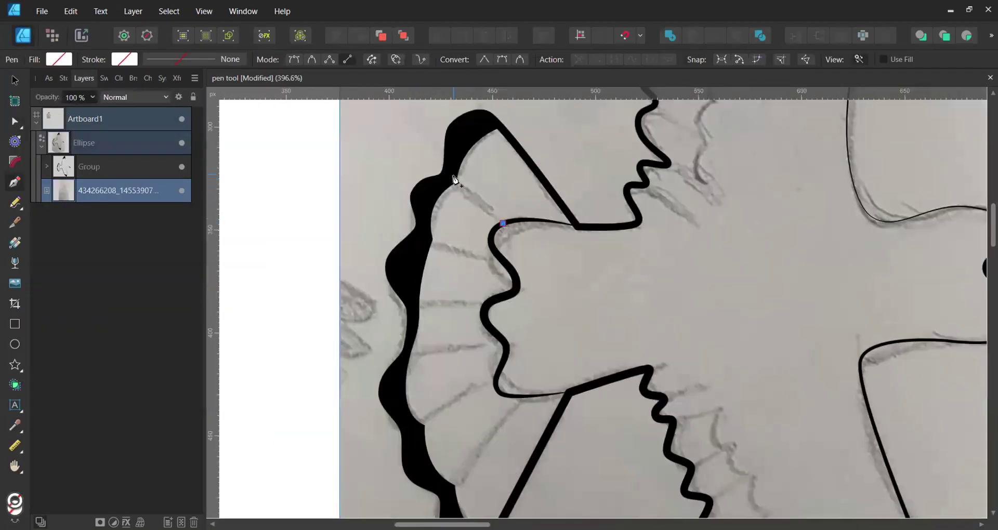
left_click(453, 175)
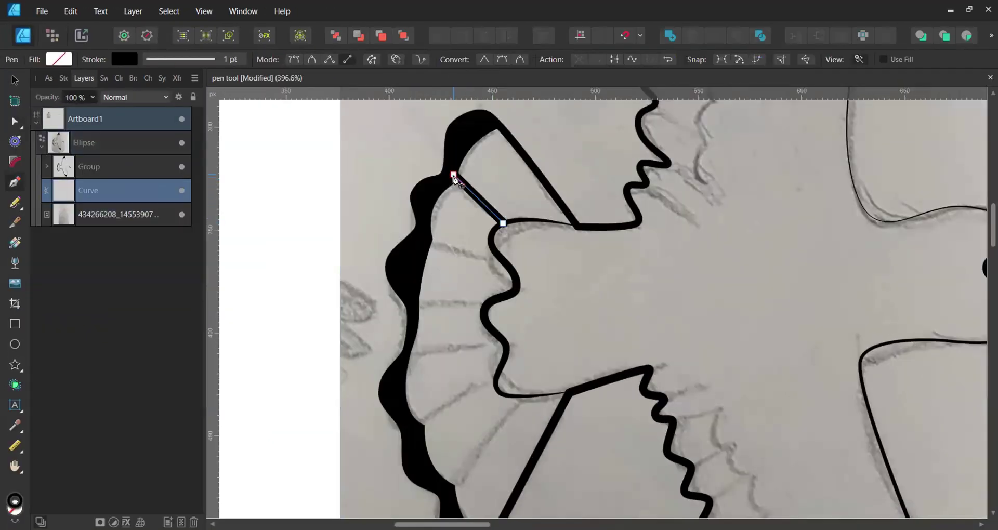
Taper the feather line by lowering the start of its pressure curve to about half, and save the pressure profile
left_click(170, 58)
left_click(230, 260)
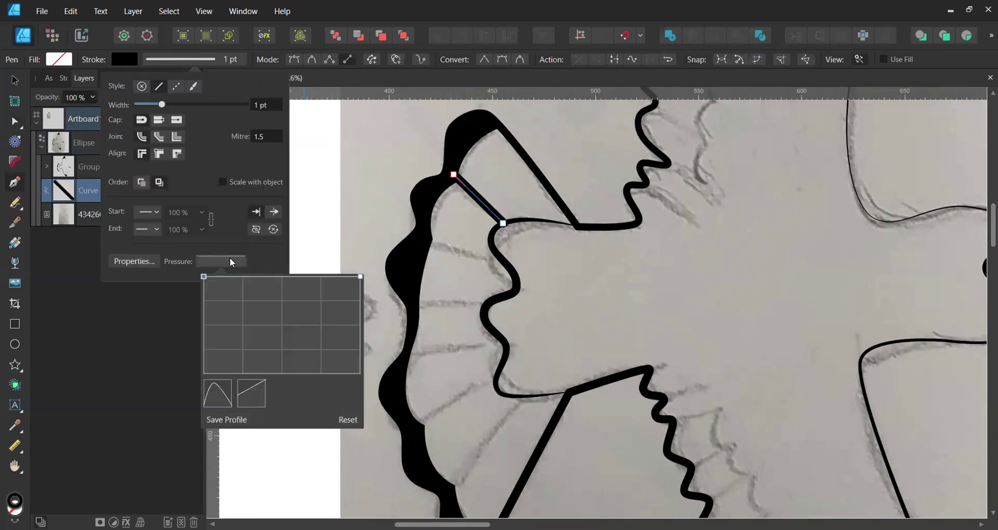
left_click_drag(203, 274, 204, 327)
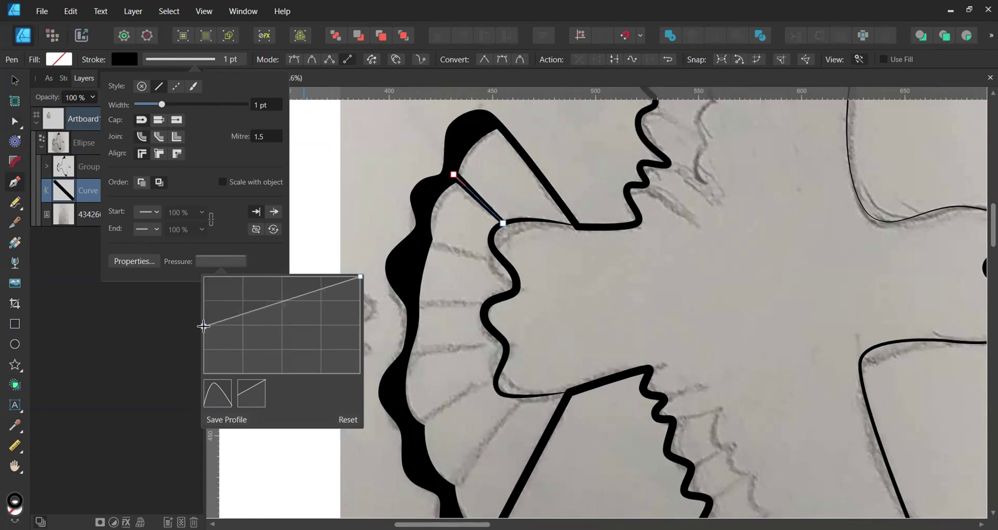
left_click(215, 420)
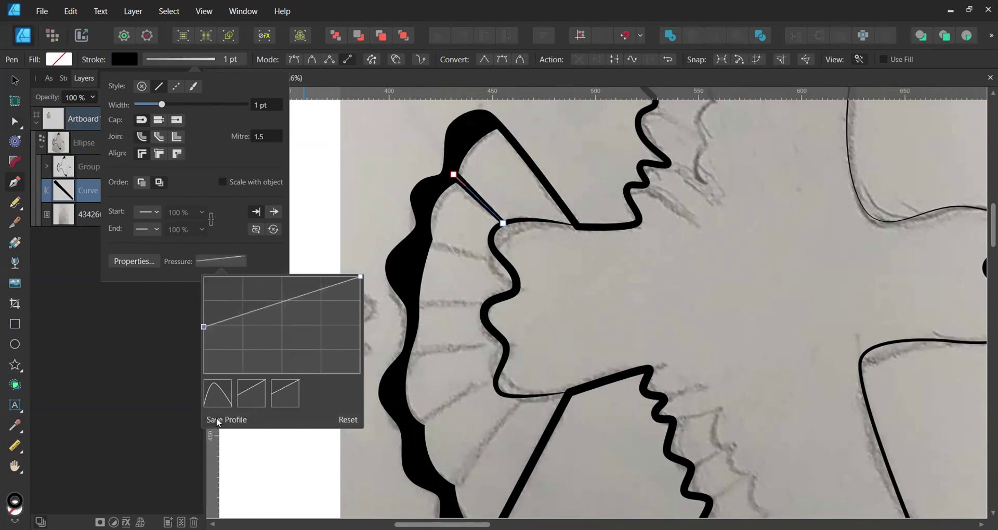
key("v")
left_click(341, 192)
Draw a second straight feather line on the tail below the first, reusing the first line's tapered stroke
left_click(470, 194)
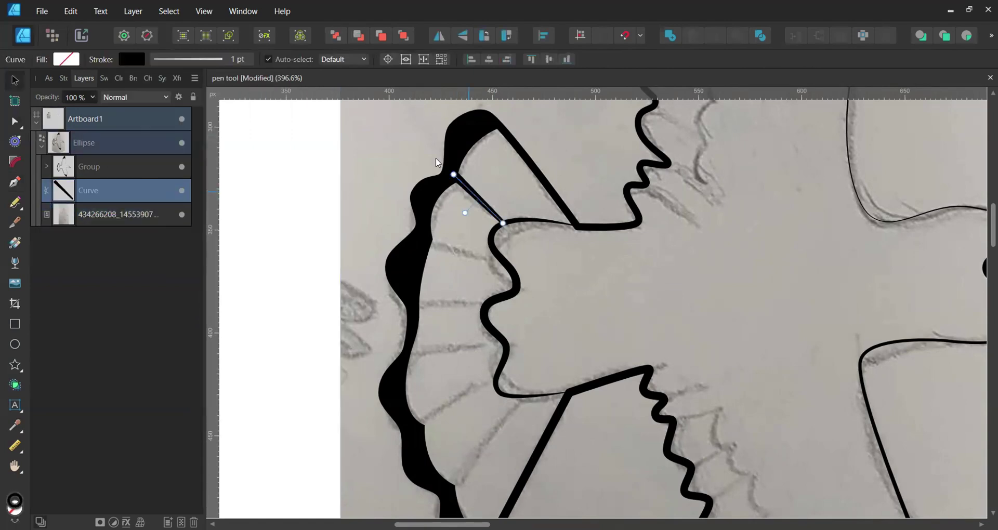
left_click(216, 61)
left_click(234, 262)
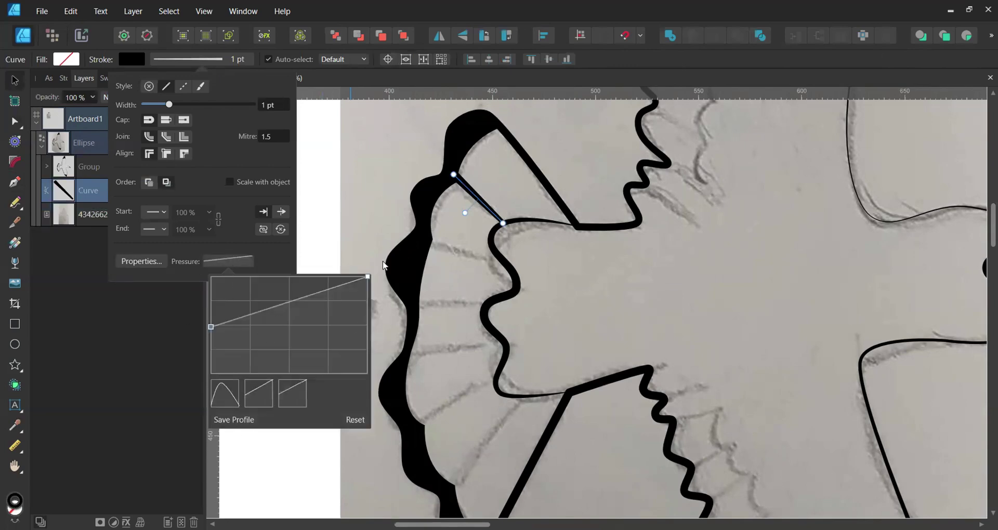
key("p")
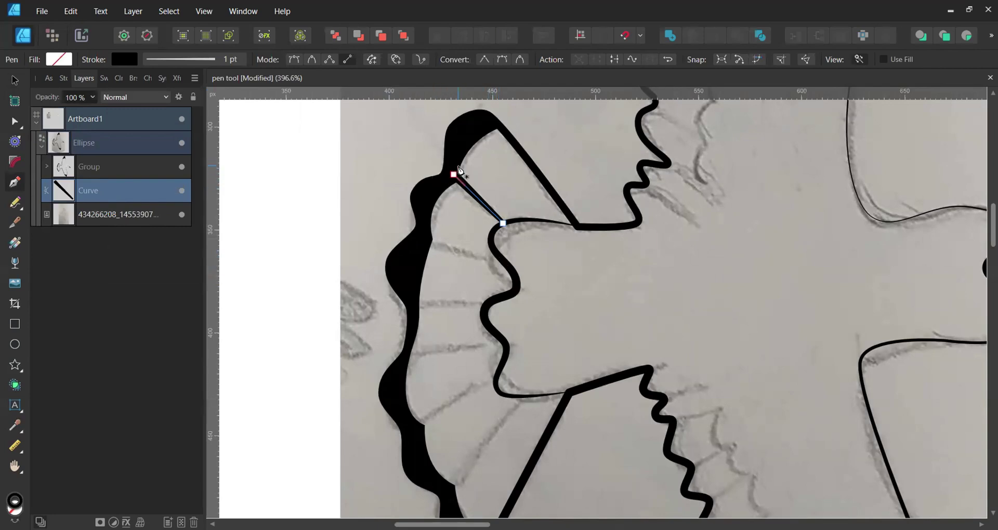
left_click(500, 256)
left_click(420, 240)
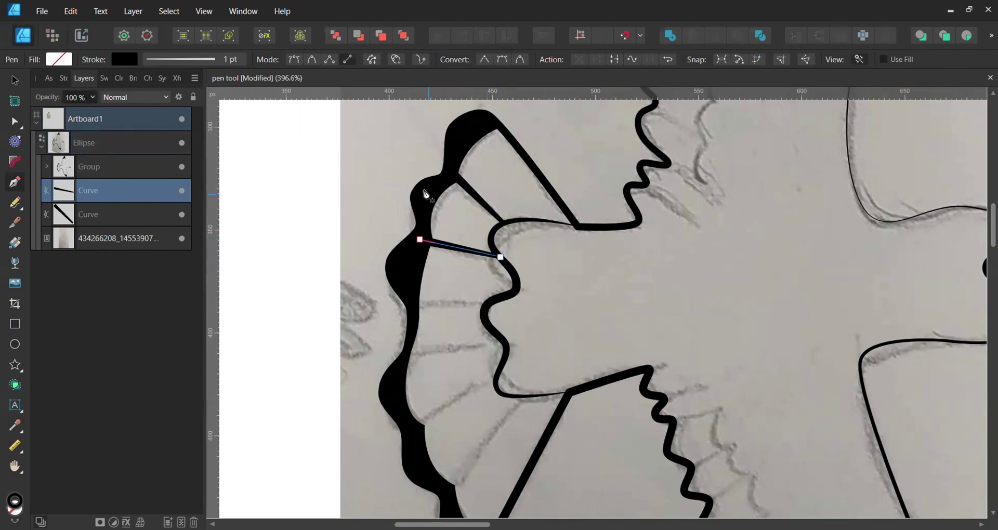
key("v")
left_click(333, 149)
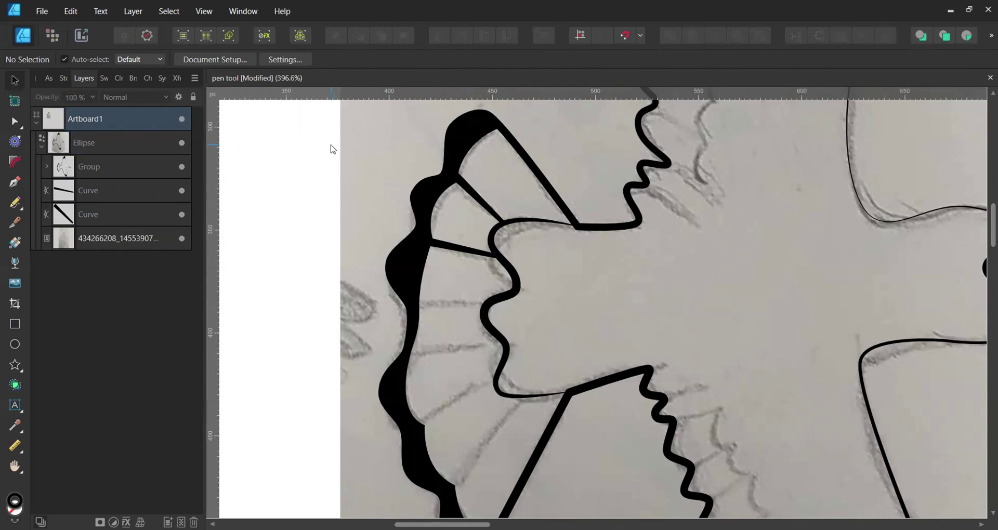
Draw separate tapered straight lines over the third and fourth sketched feather lines of the tail
key("p")
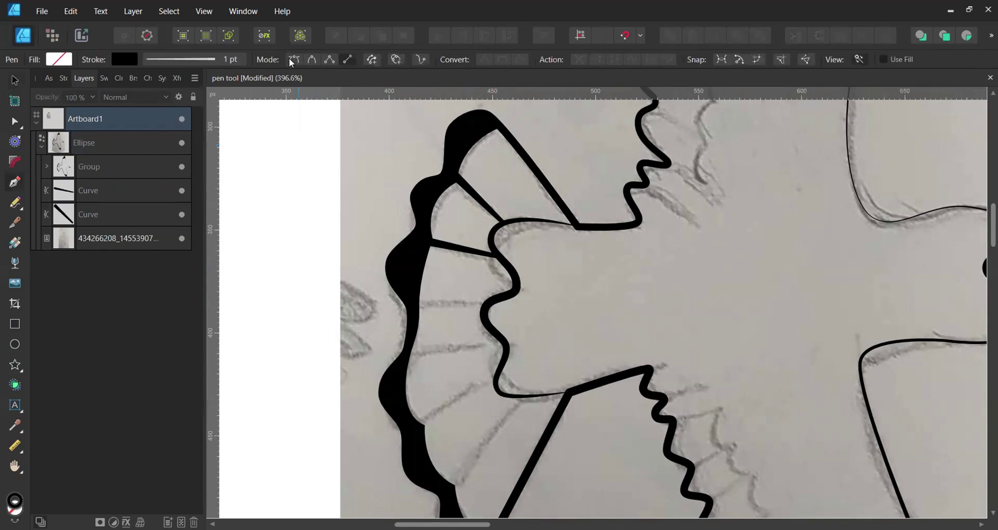
scroll(468, 265, "down", 1)
left_click(412, 243)
left_click(487, 245)
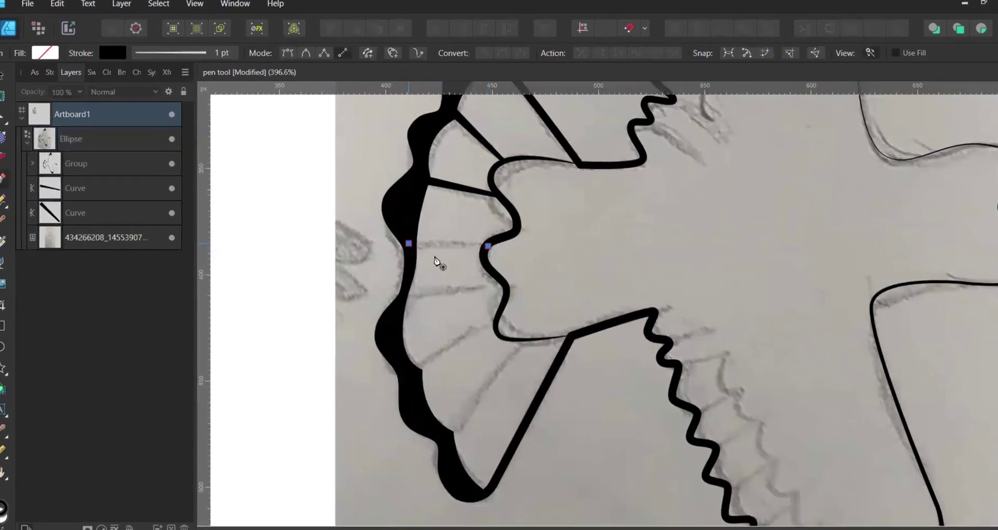
key("Escape")
left_click(403, 298)
left_click(504, 284)
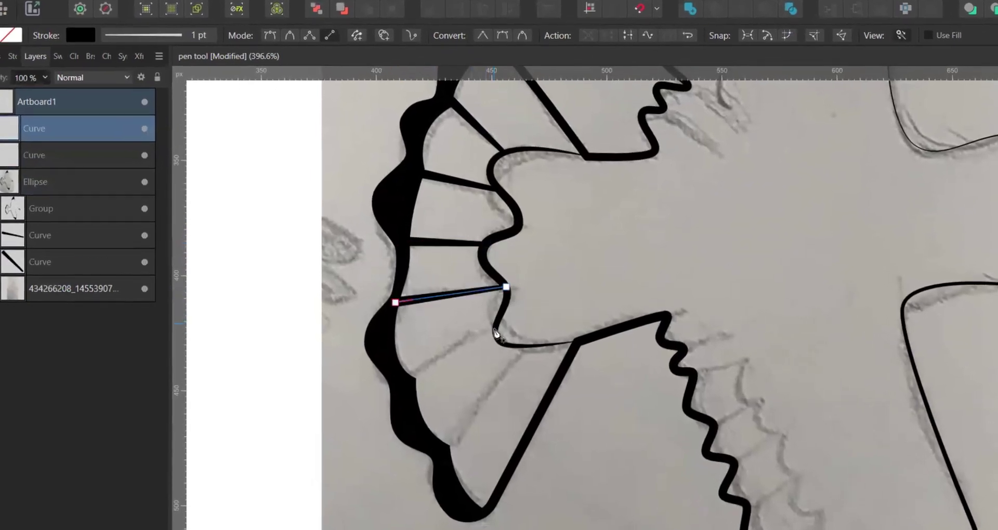